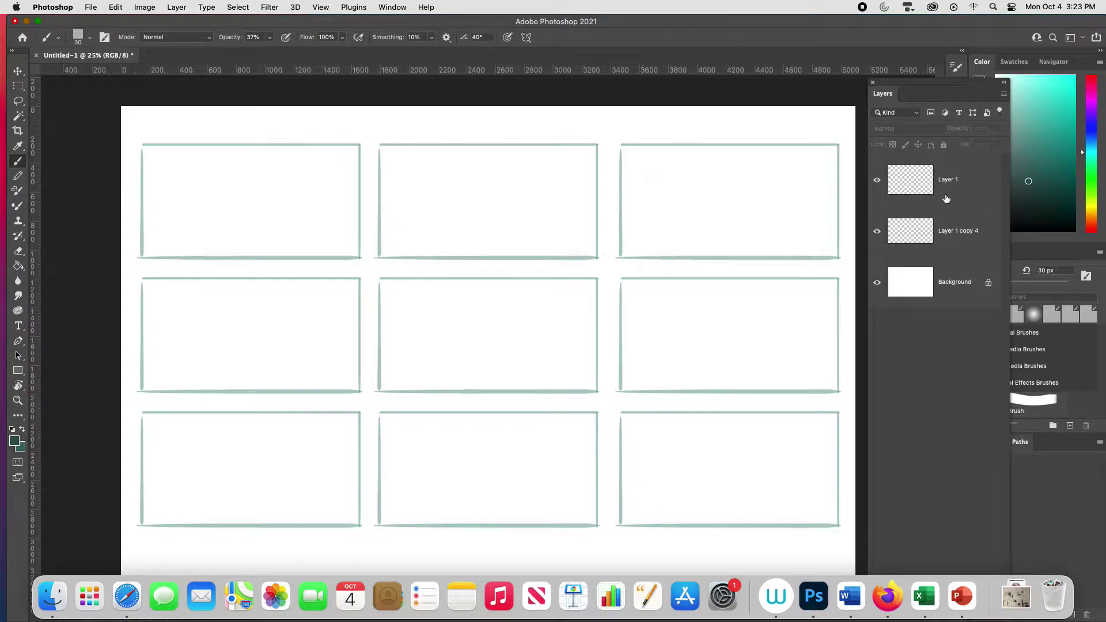
Select Layer 1 and zoom around the canvas to review the 3x3 panel grid
click(946, 199)
key(super+minus)
key(super+equal)
key(super+equal)
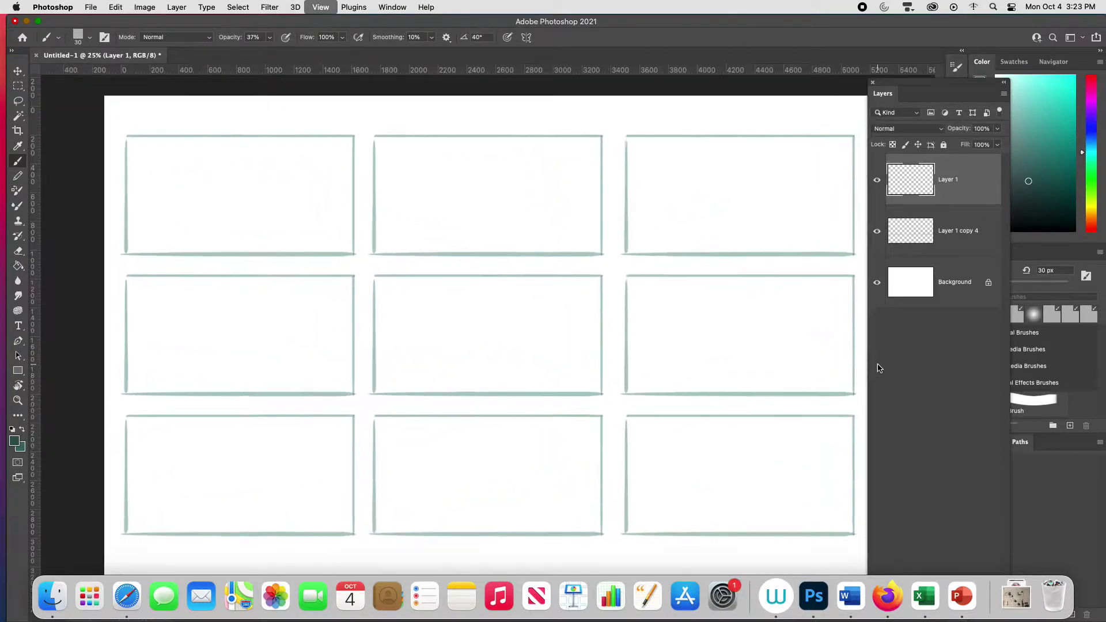
drag(637, 348, 798, 488)
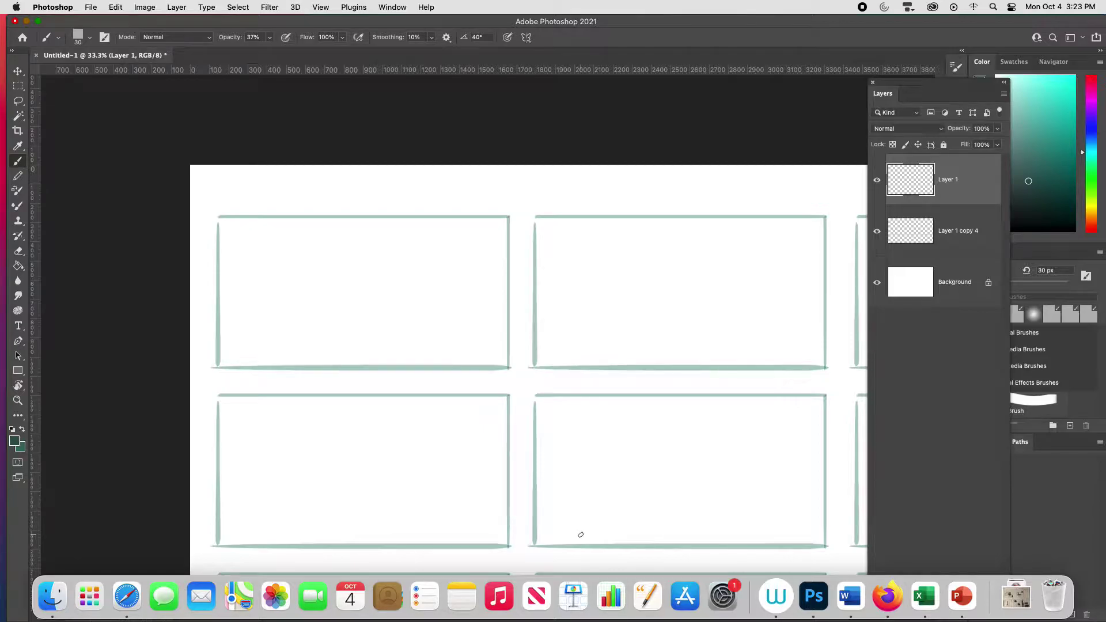
key(super+minus)
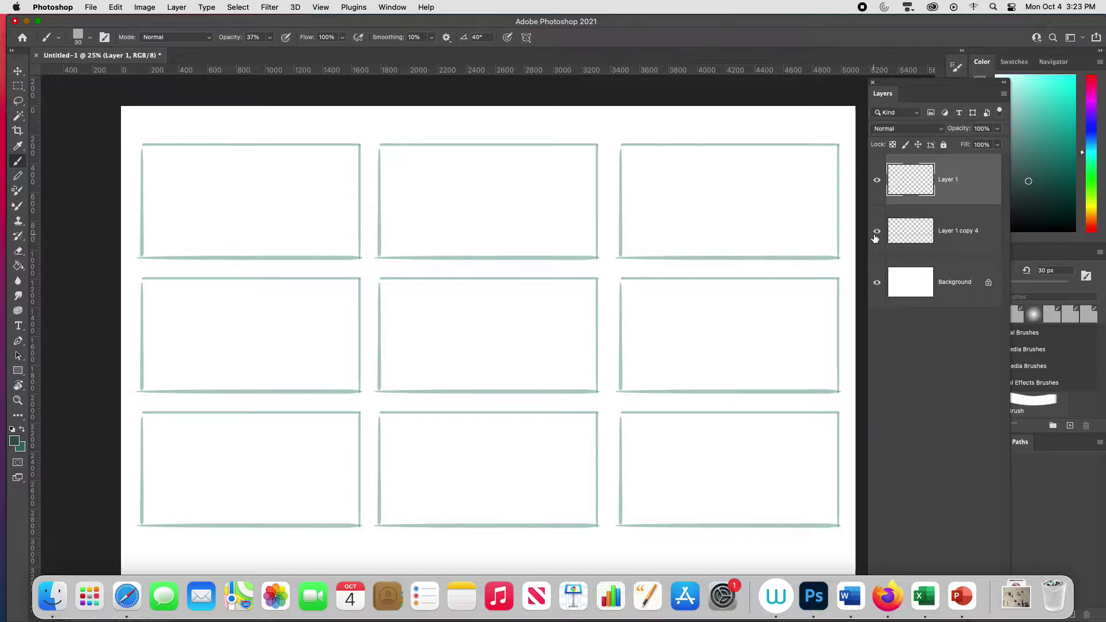
Rename 'Layer 1 copy 4' to 'grid' and toggle its visibility off and on to check it
double_click(951, 232)
text(grid)
key(Return)
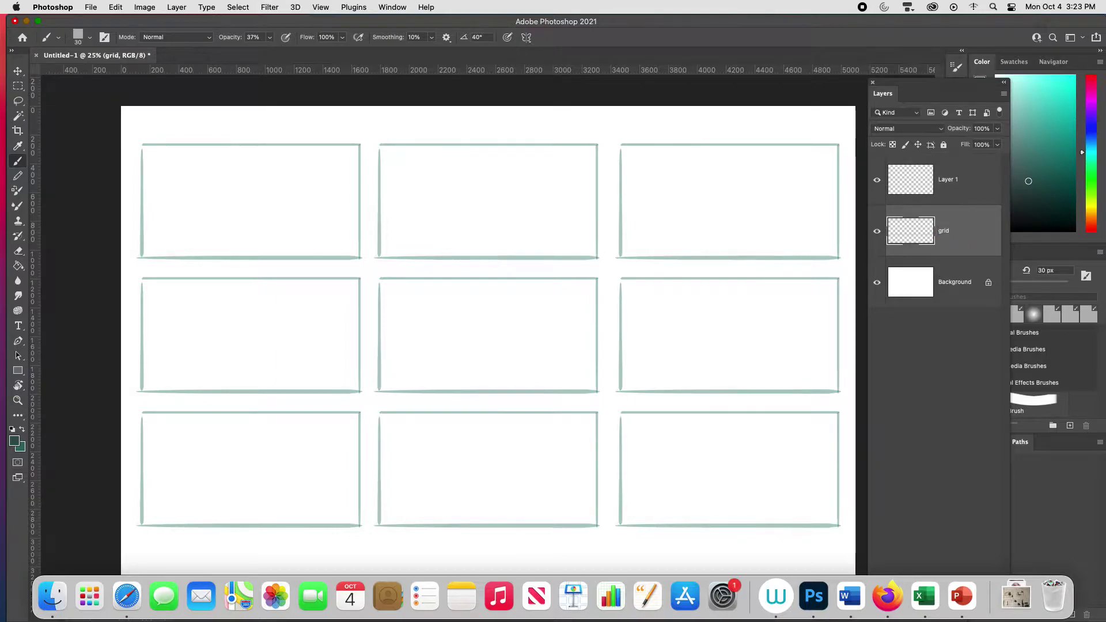
click(877, 231)
click(876, 231)
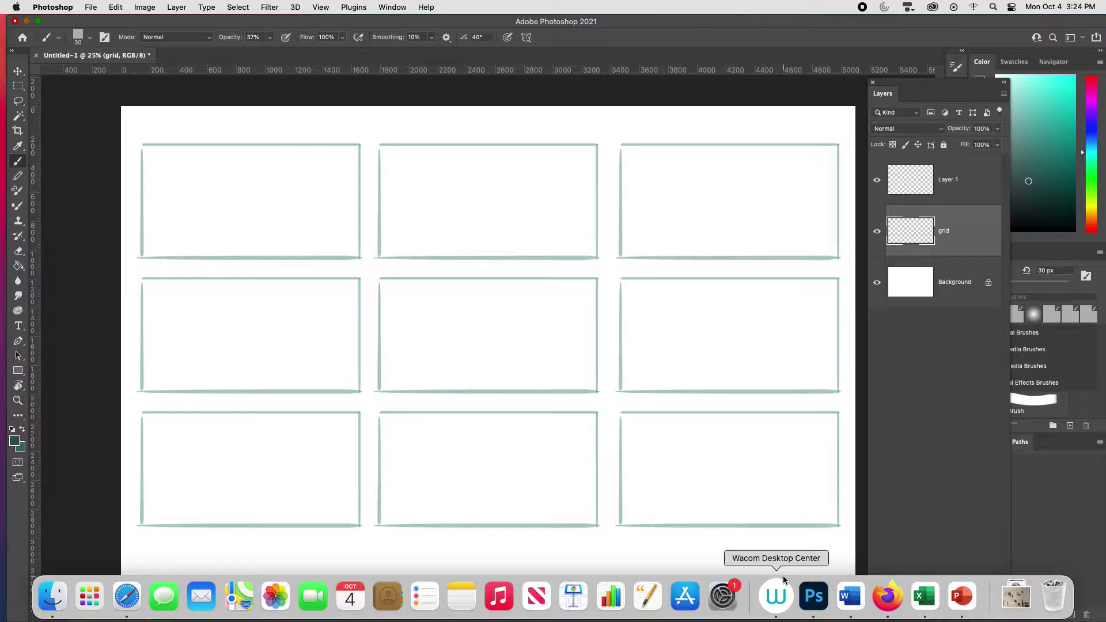
On Layer 1, draw a low horizon line across the first top panel
click(948, 173)
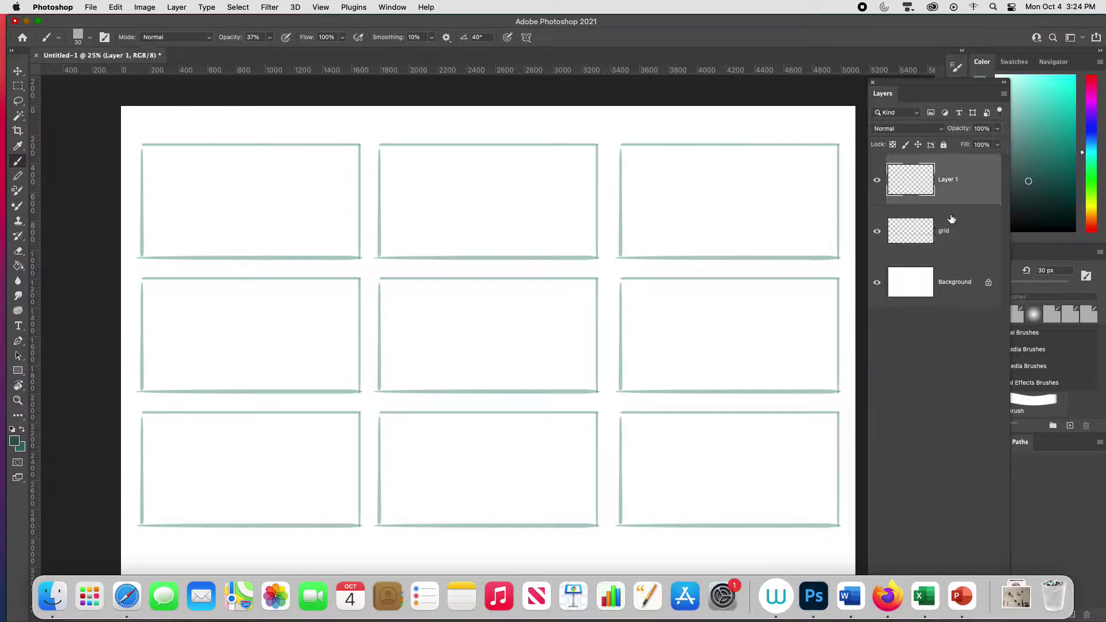
key(super+minus)
key(super+equal)
key(super+equal)
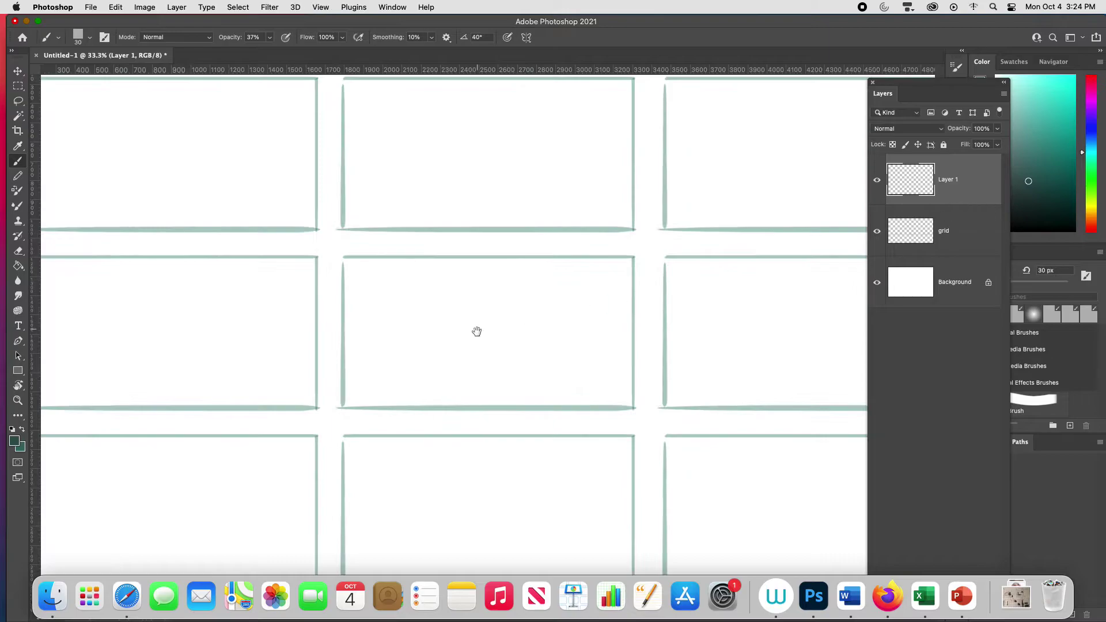
drag(477, 331, 783, 452)
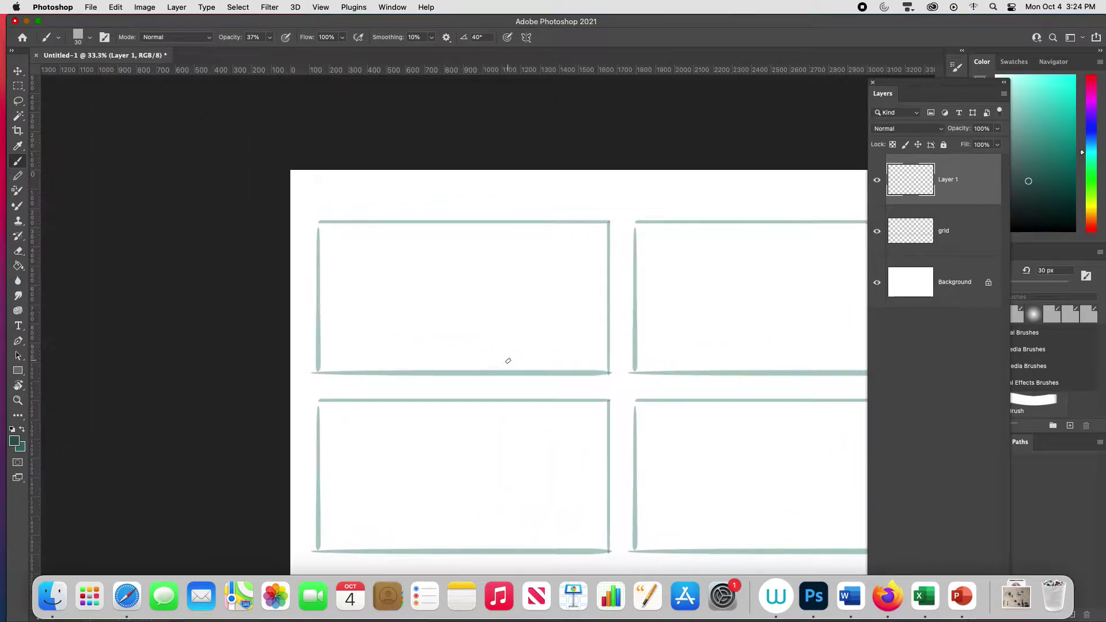
drag(310, 353, 605, 352)
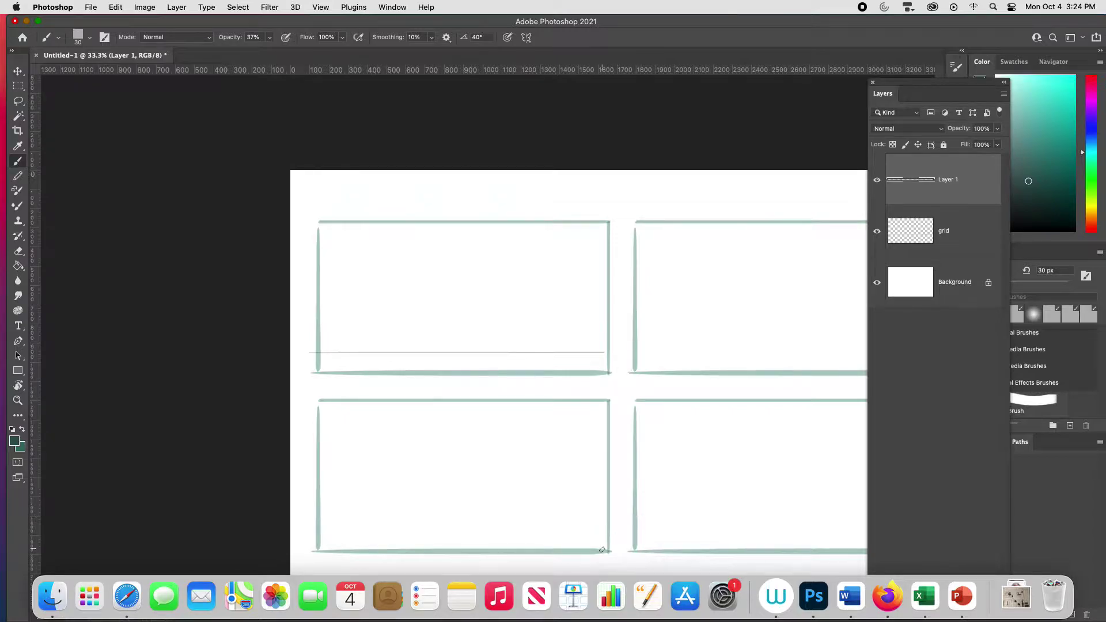
key(super+minus)
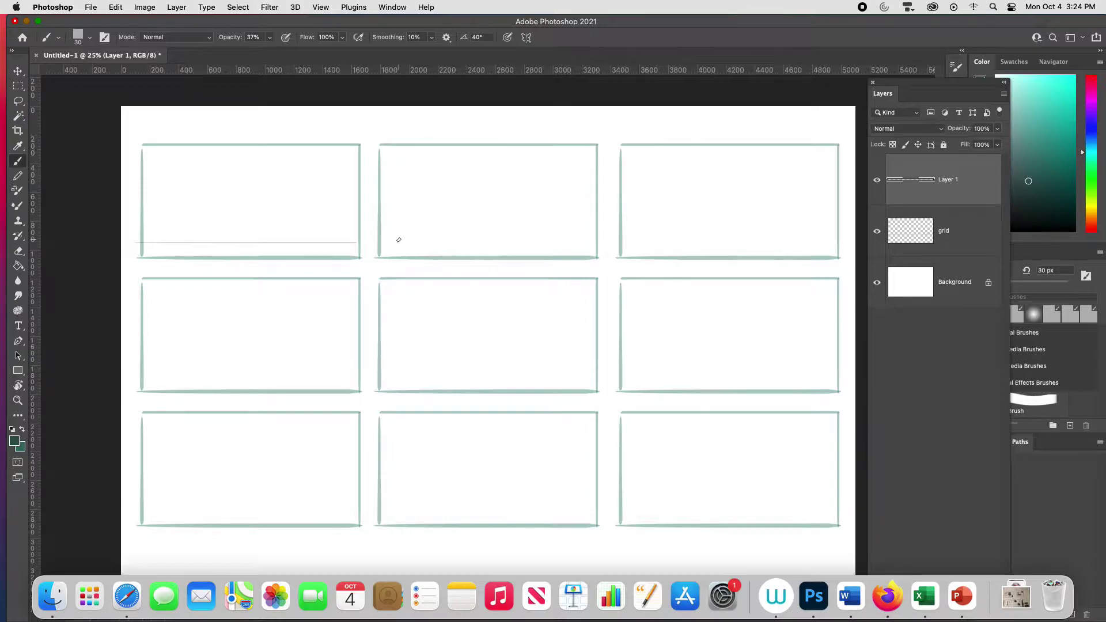
Draw a higher horizon in the top-middle panel and a slanted line in the top-right, then add Layer 2
mouse_move(377, 212)
mouse_down()
mouse_move(573, 229)
mouse_move(594, 213)
mouse_up()
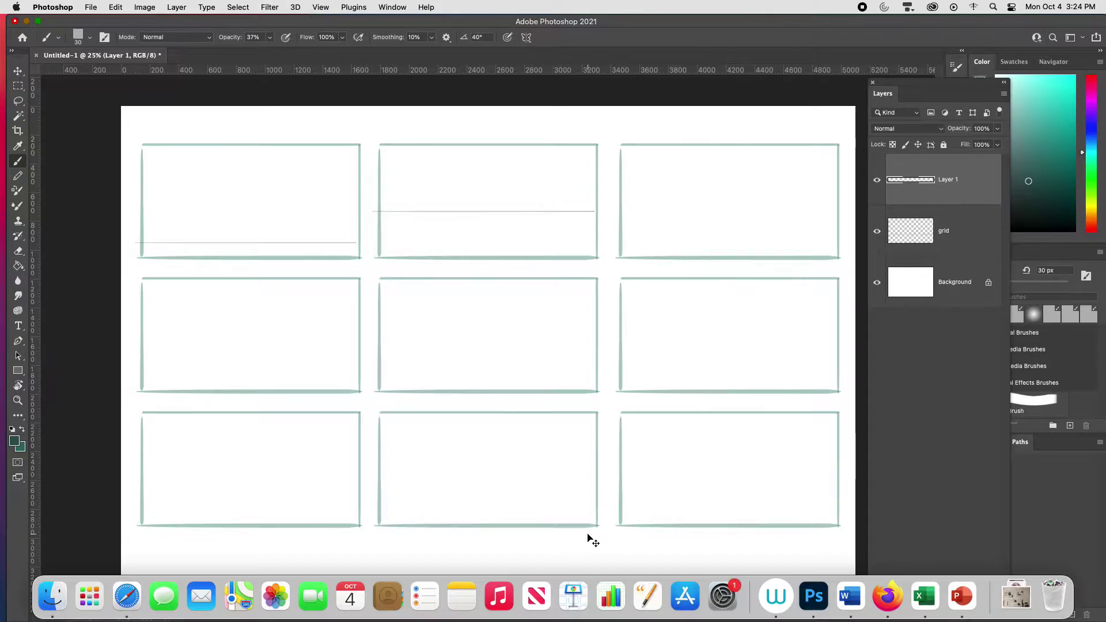
key(super+z)
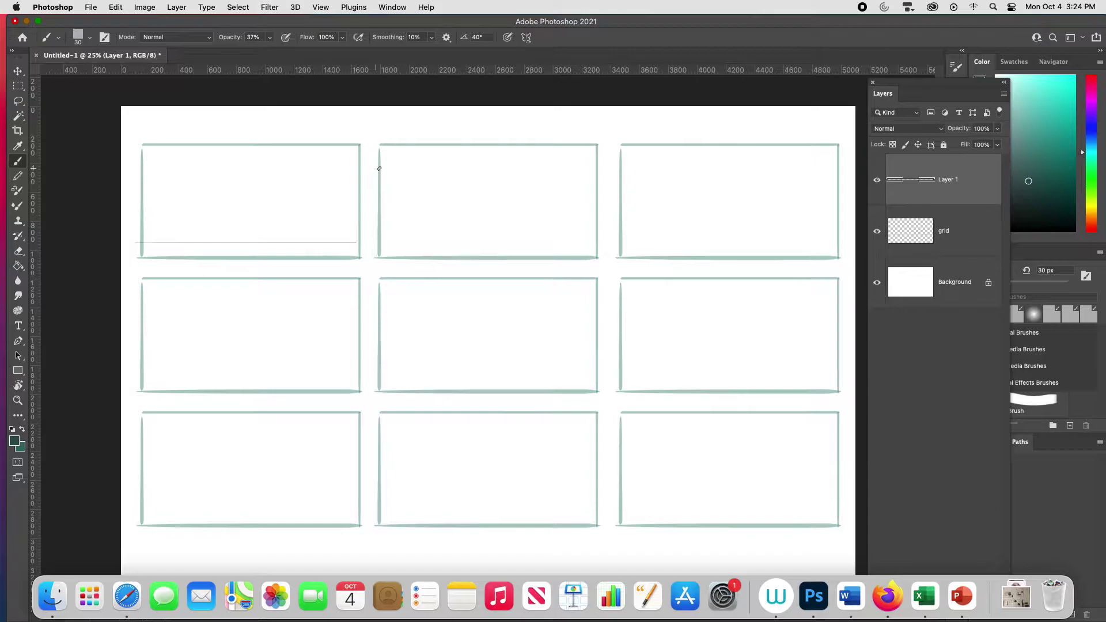
drag(394, 168, 604, 187)
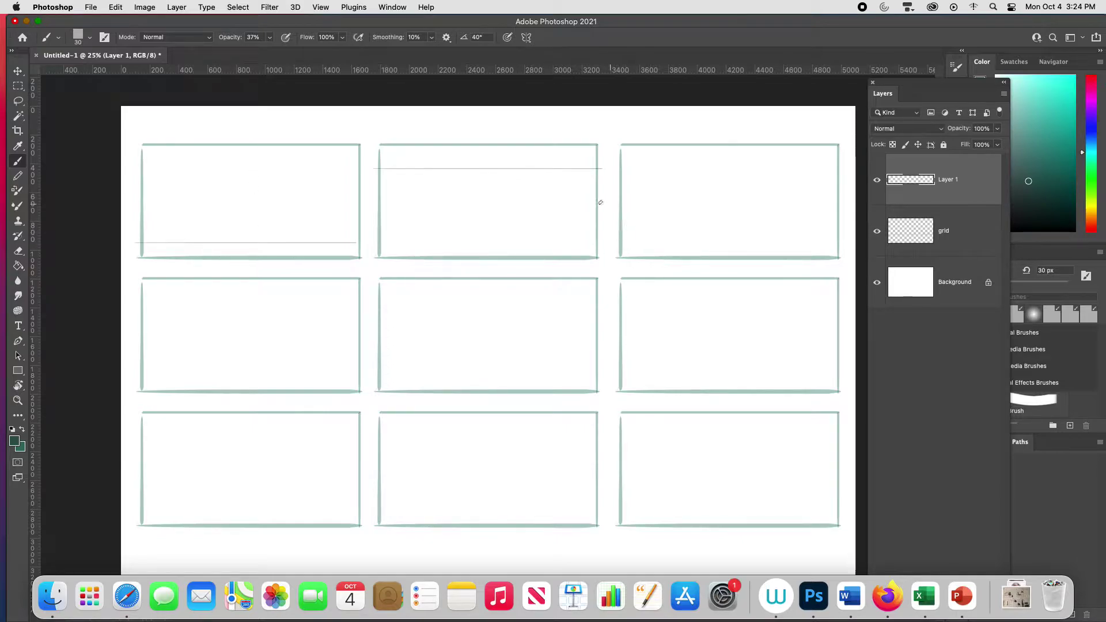
drag(604, 188, 840, 246)
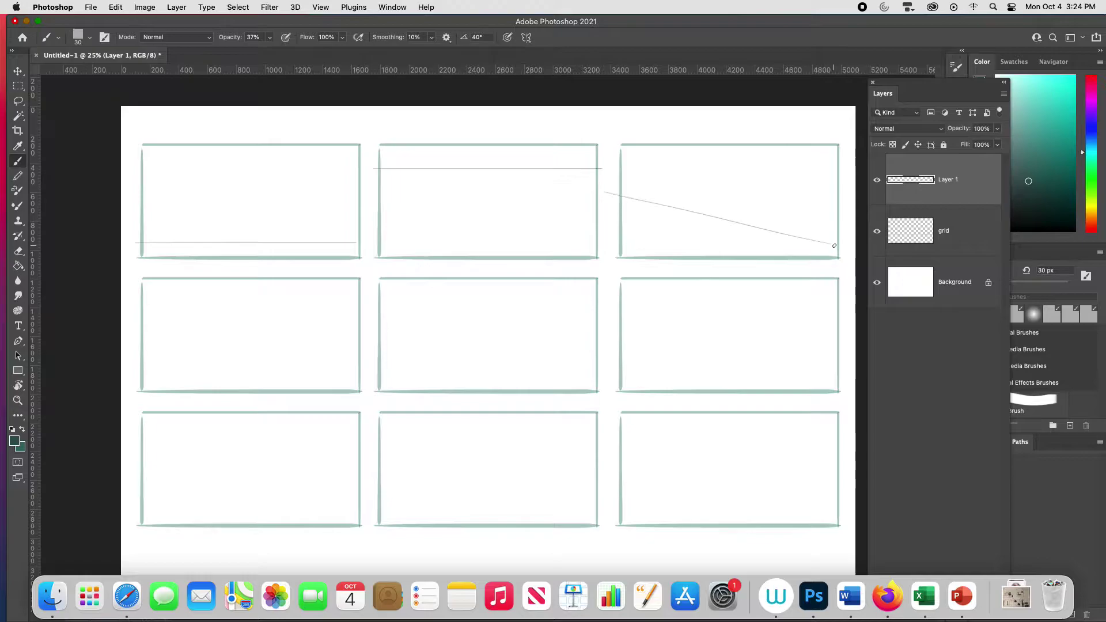
key(super+z)
drag(605, 184, 837, 256)
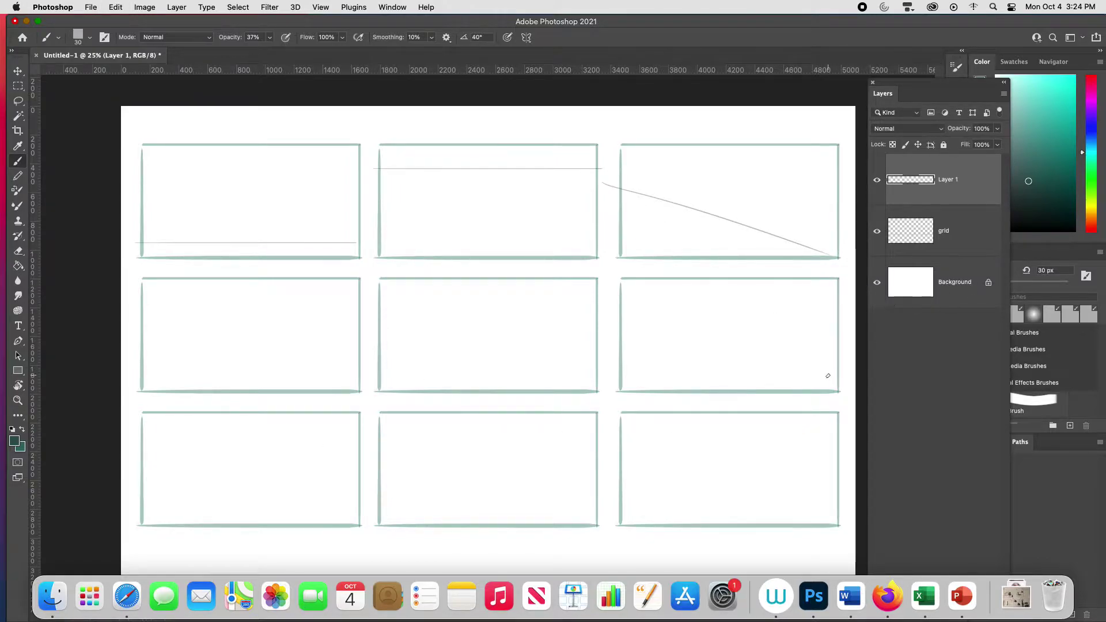
key(super+shift+alt+n)
key(super+equal)
key(super+equal)
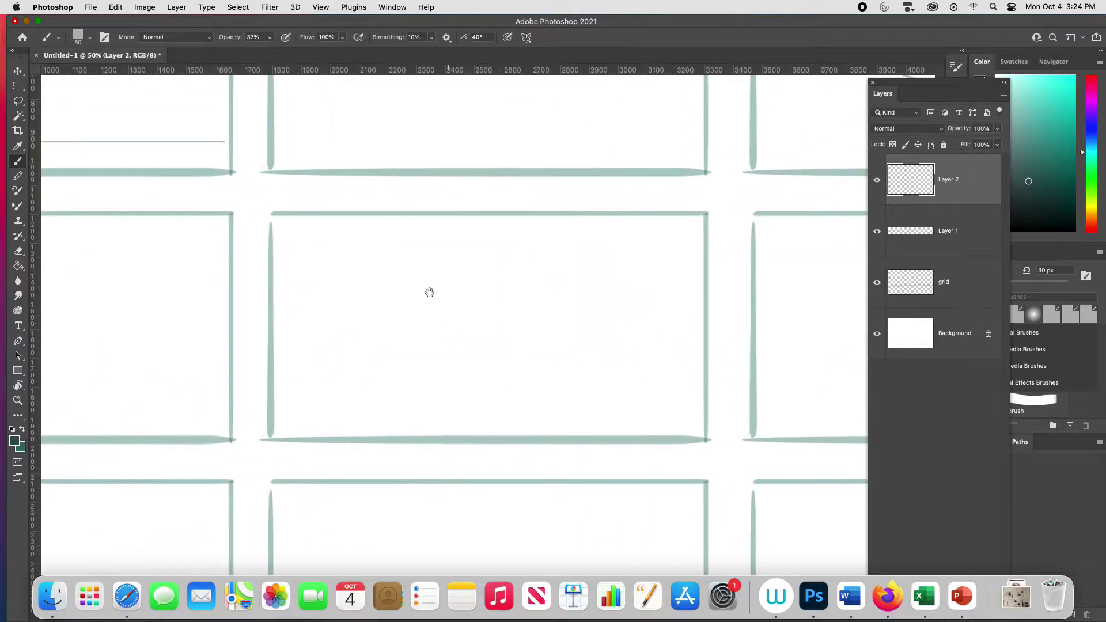
drag(430, 292, 842, 468)
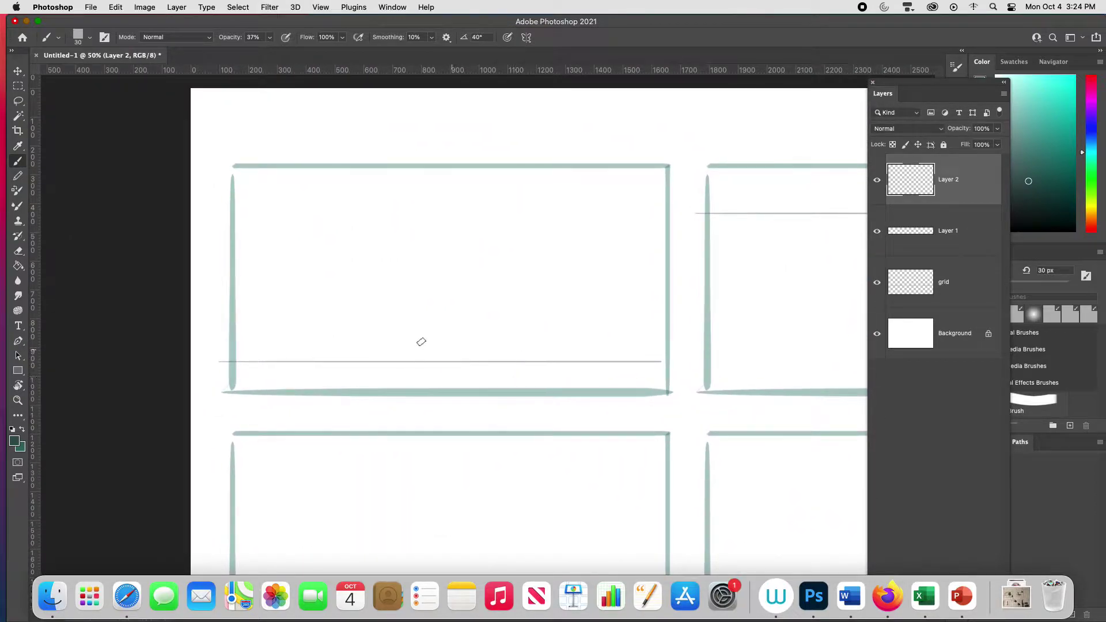
mouse_move(393, 359)
mouse_down()
mouse_move(439, 332)
mouse_move(431, 318)
mouse_move(503, 317)
mouse_move(469, 318)
mouse_move(492, 317)
mouse_move(561, 335)
mouse_move(546, 362)
mouse_up()
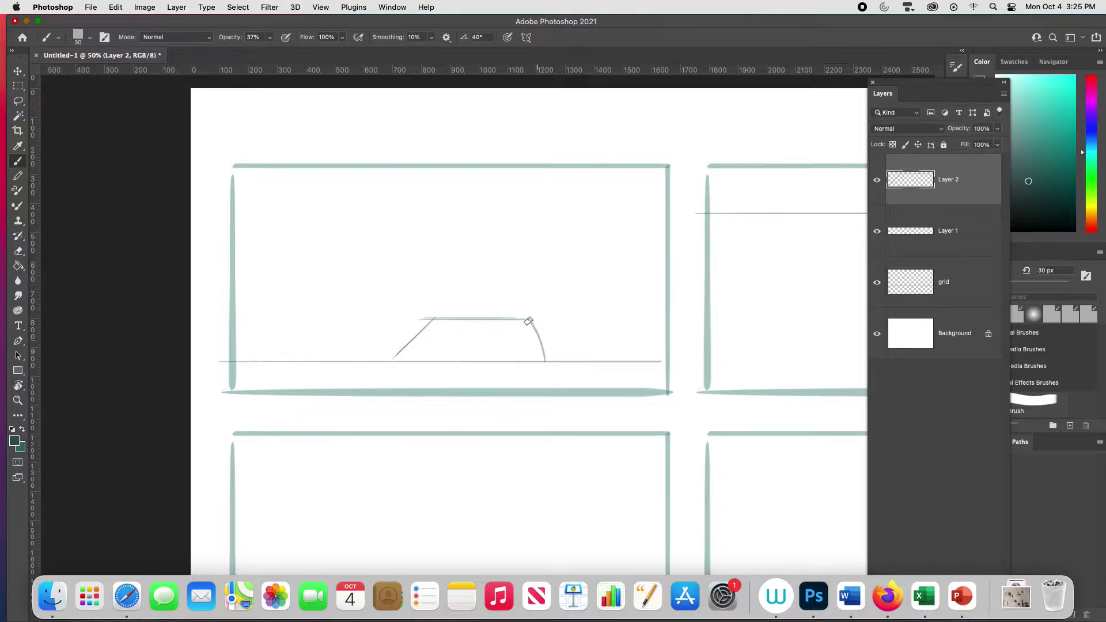
drag(531, 318, 547, 361)
drag(432, 316, 391, 363)
key(super+z)
key(super+z)
key(super+z)
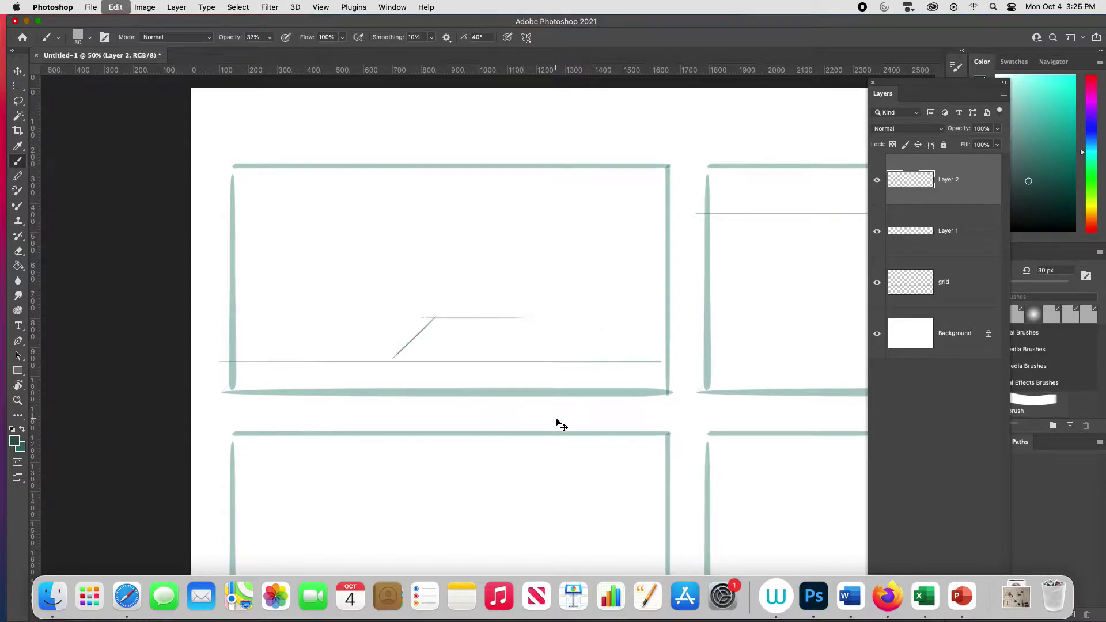
key(super+z)
key(super+z)
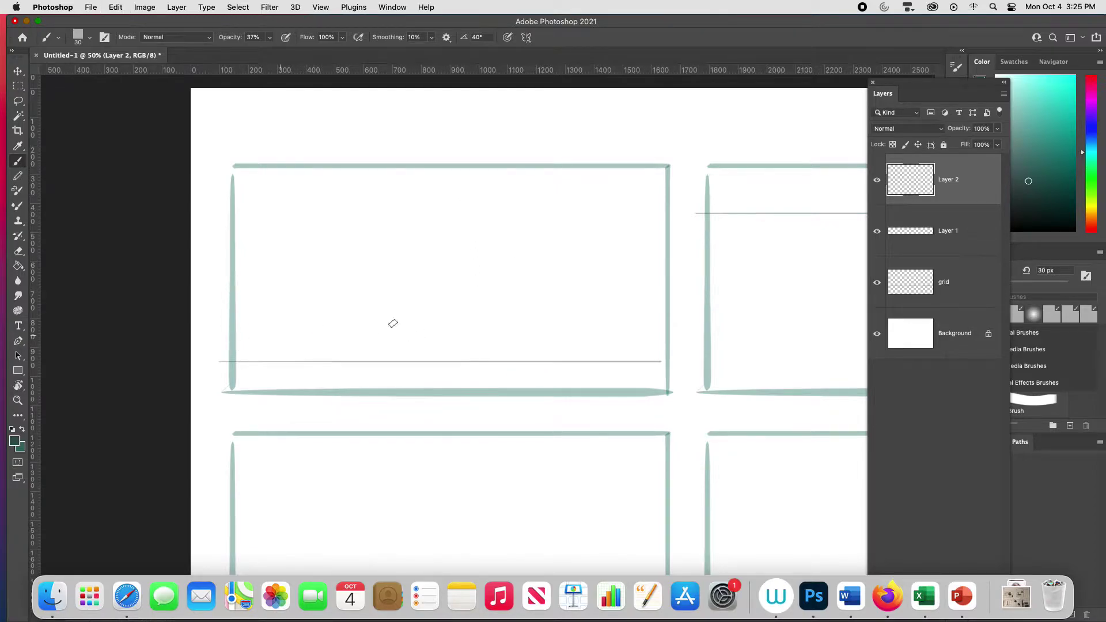
Redraw the back-wall shape's edges and add perspective lines running from its ends
mouse_move(493, 361)
mouse_down()
mouse_move(522, 335)
mouse_move(605, 332)
mouse_move(604, 363)
mouse_up()
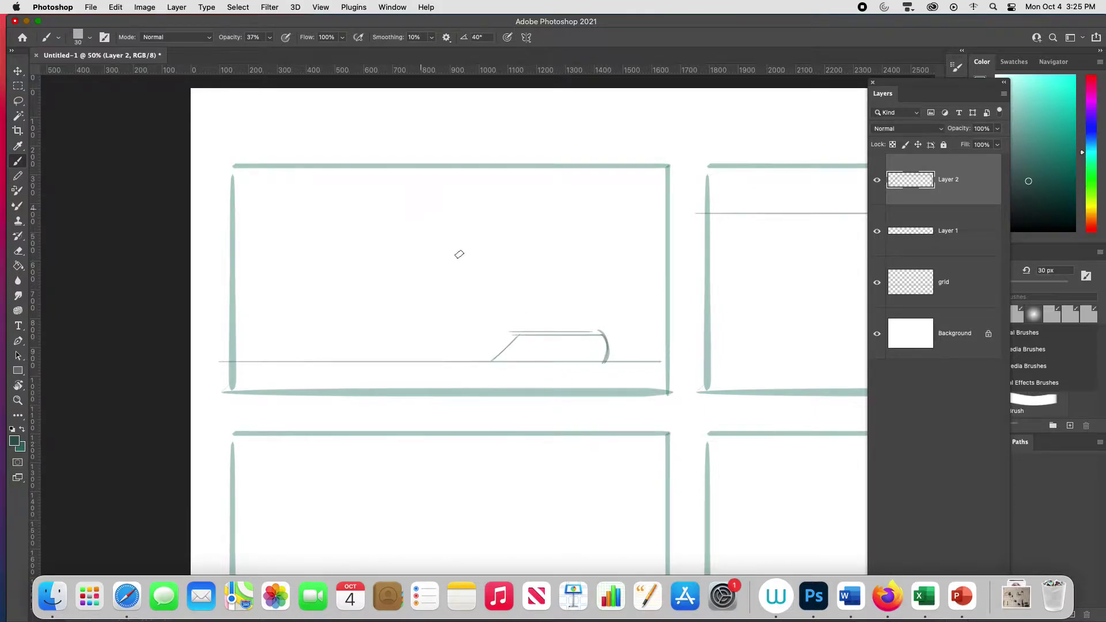
drag(327, 150, 522, 333)
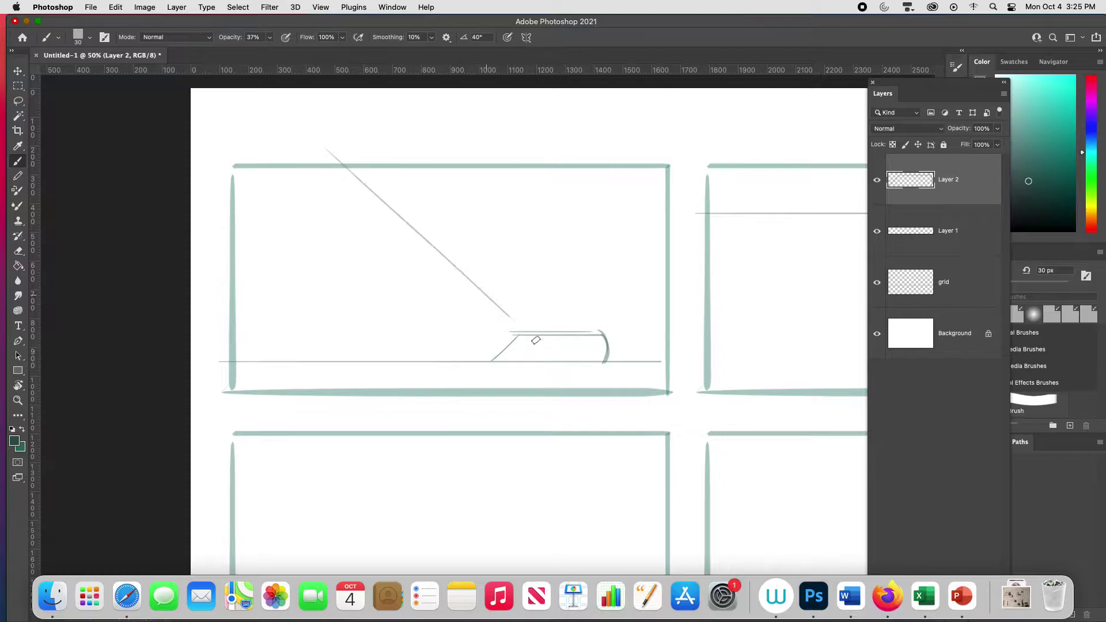
drag(334, 157, 501, 323)
key(ctrl+z)
key(ctrl+z)
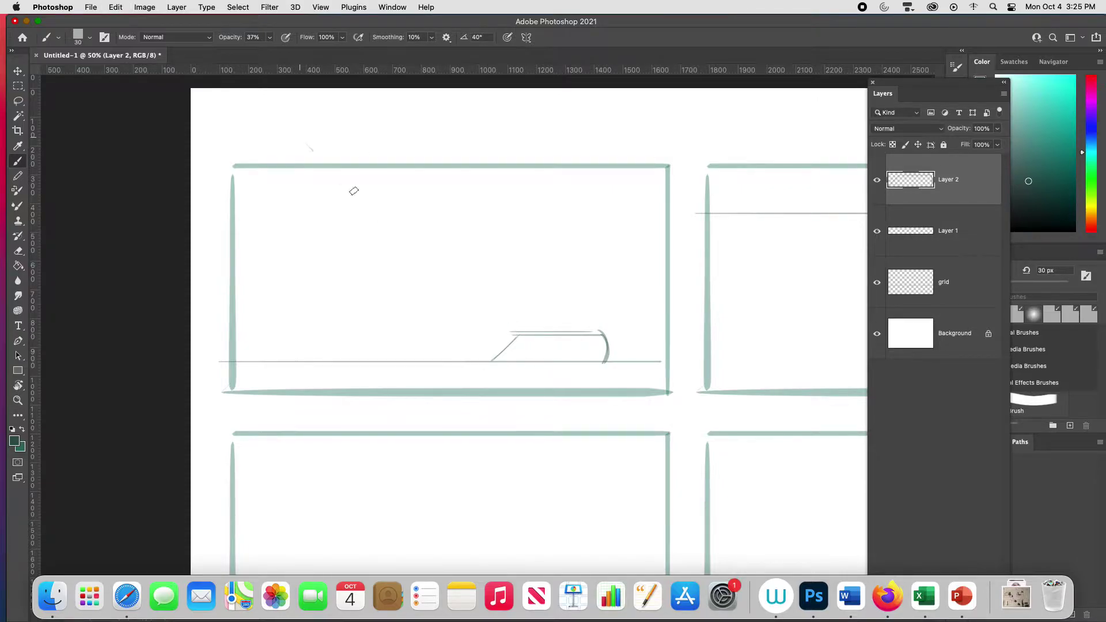
drag(303, 140, 504, 329)
drag(599, 338, 691, 265)
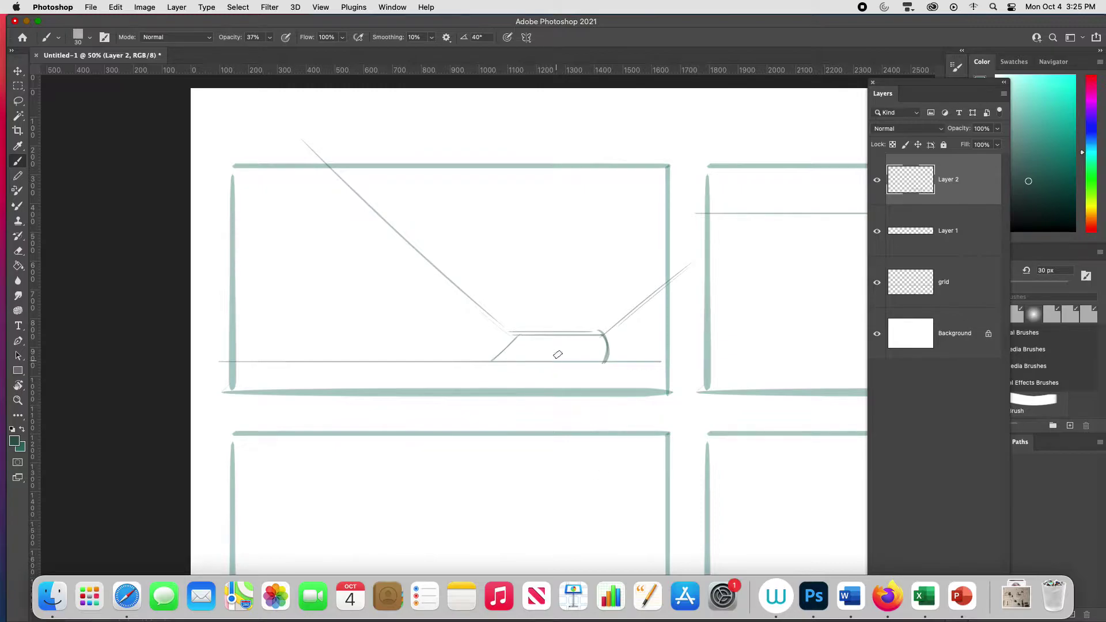
drag(556, 361, 556, 333)
Darken the first frame's top edge, mark a tick, and draw ceiling lines converging on the back wall
mouse_move(333, 166)
mouse_down()
mouse_move(584, 154)
mouse_move(824, 162)
mouse_move(552, 336)
mouse_move(600, 334)
mouse_up()
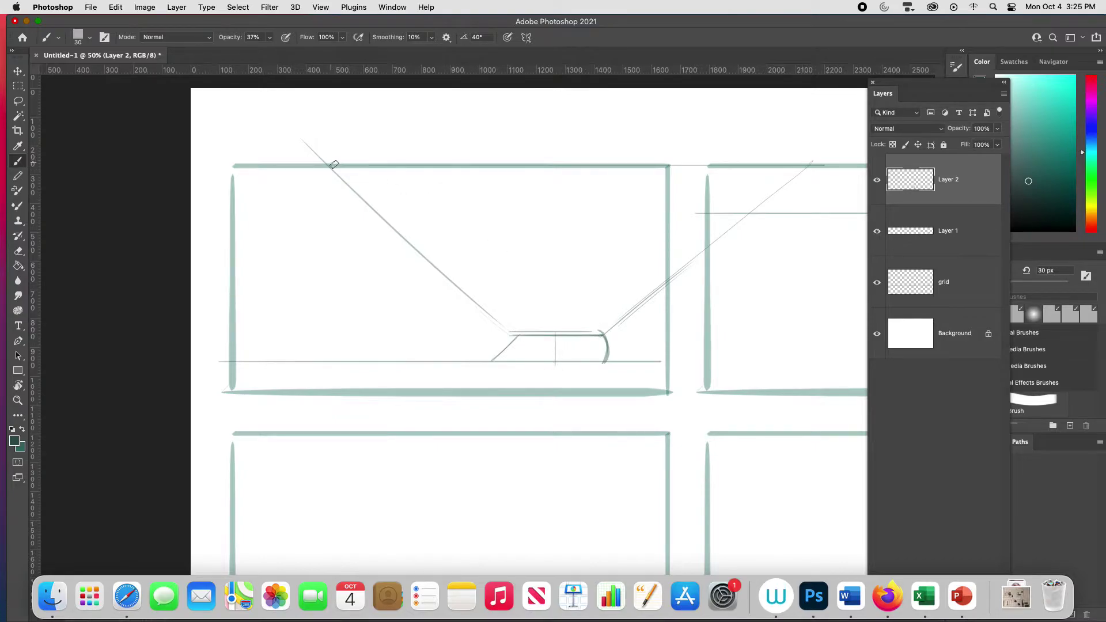
drag(334, 164, 815, 173)
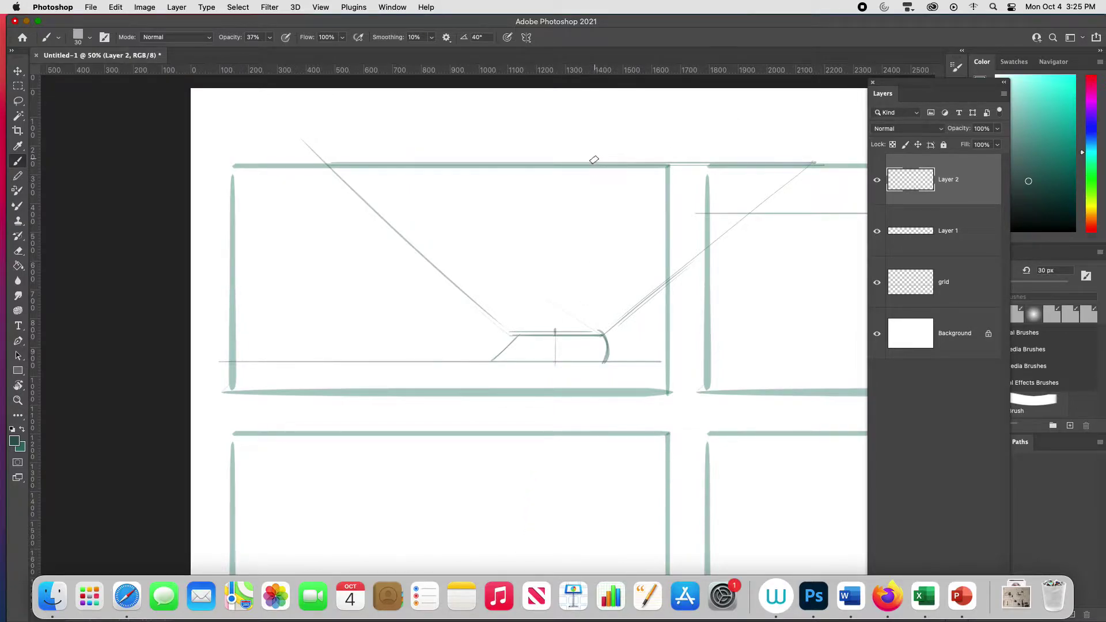
drag(595, 161, 595, 168)
mouse_move(596, 161)
mouse_down()
mouse_move(546, 354)
mouse_move(573, 248)
mouse_move(554, 333)
mouse_up()
drag(469, 161, 531, 334)
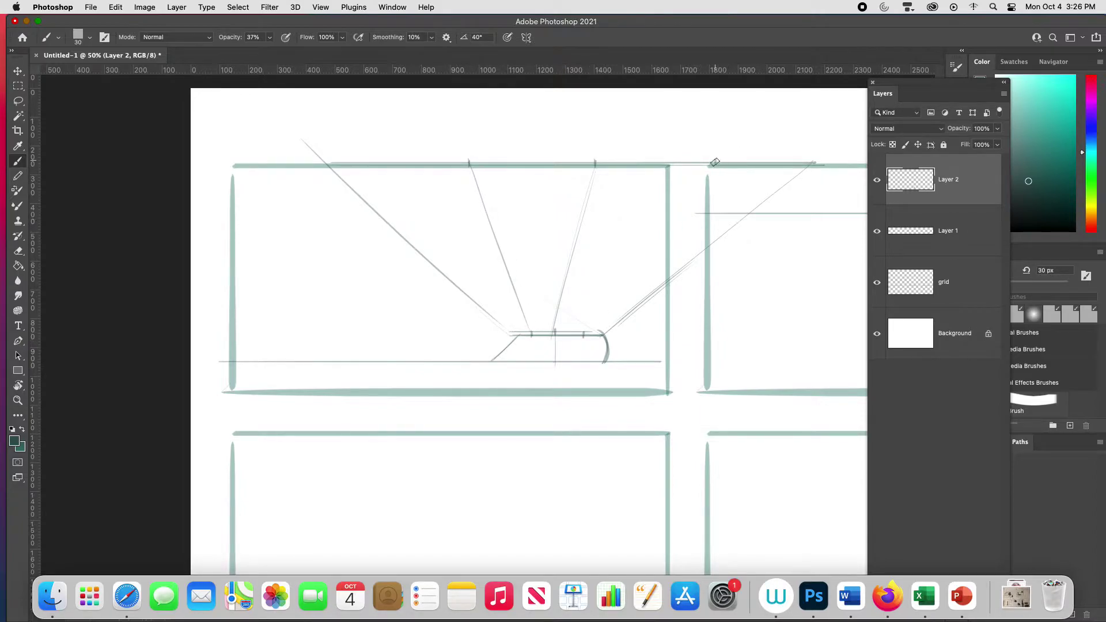
Add two more converging ceiling lines and a series of widening horizontal ceiling lines
shift+click(574, 340)
shift+click(694, 168)
drag(500, 326, 608, 326)
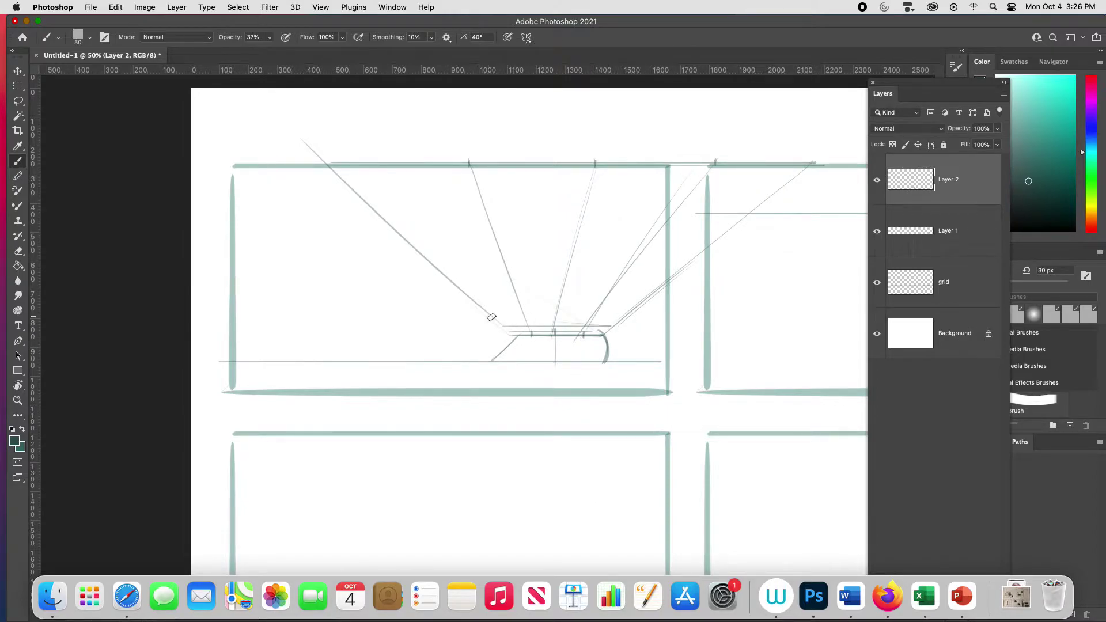
drag(491, 317, 622, 317)
drag(470, 299, 641, 303)
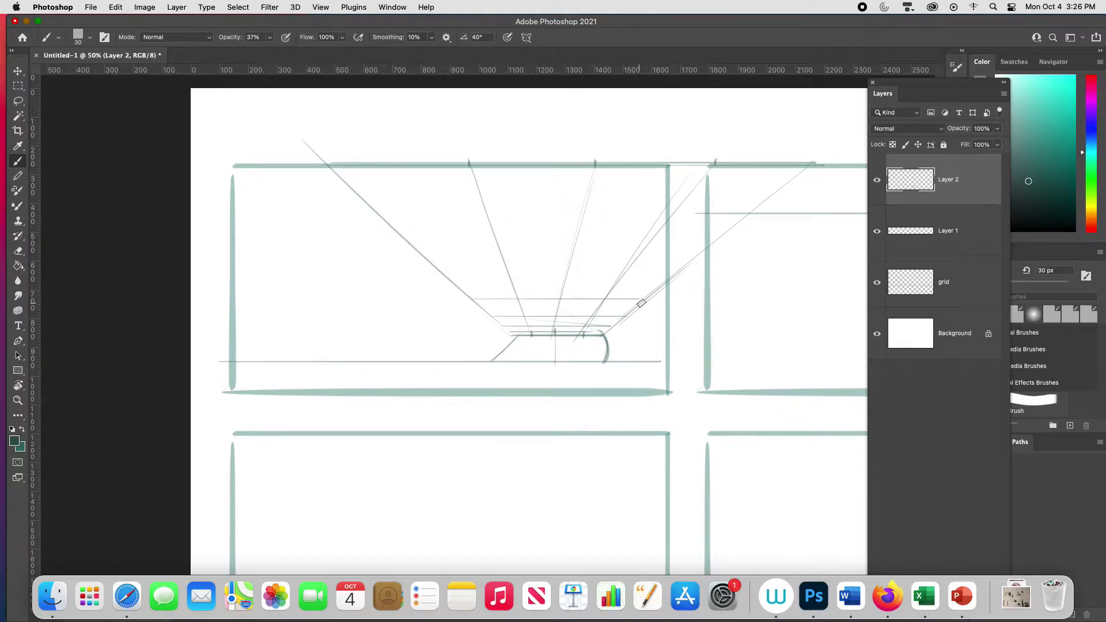
drag(435, 265, 673, 265)
drag(390, 219, 746, 220)
drag(351, 186, 773, 186)
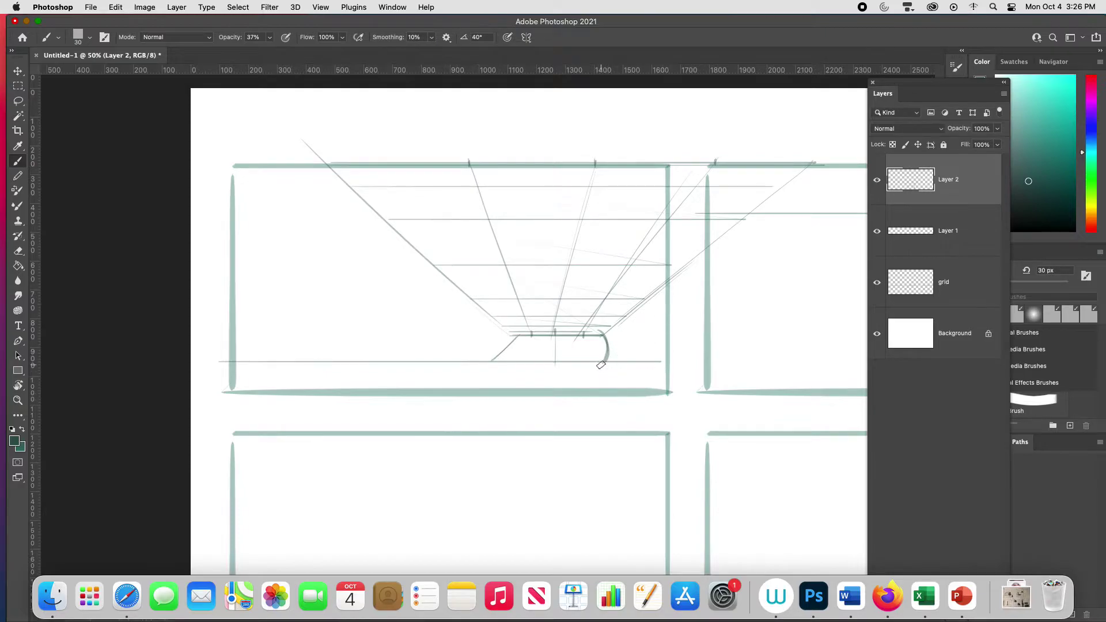
Draw the right-side floor edge and lines receding up-right from the back wall
mouse_move(601, 365)
mouse_down()
mouse_move(728, 364)
mouse_move(713, 242)
mouse_move(721, 366)
mouse_up()
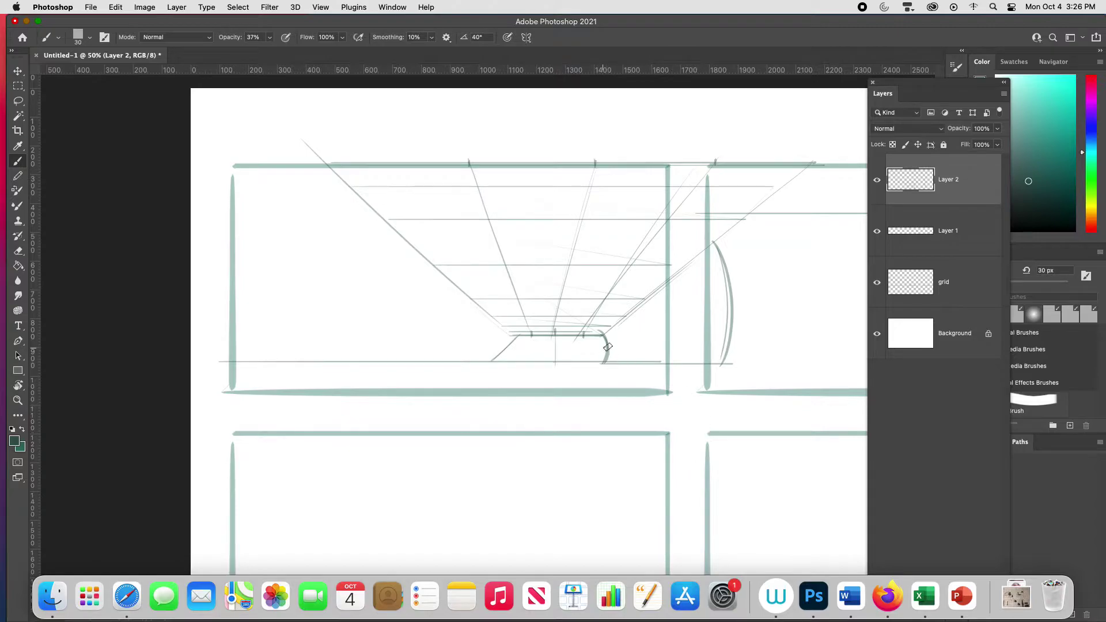
drag(607, 346, 755, 291)
drag(601, 345, 753, 259)
key(super+z)
drag(606, 338, 748, 255)
drag(590, 358, 760, 350)
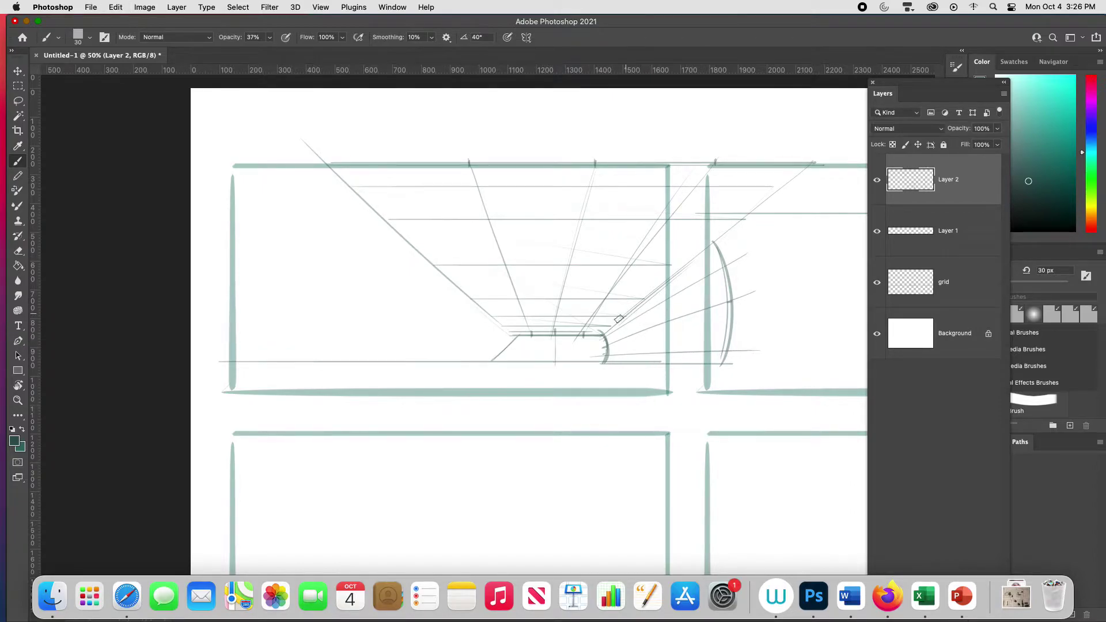
Add concentric arcs on the right wall, growing larger outward
mouse_move(611, 327)
mouse_down()
mouse_move(622, 365)
mouse_move(638, 360)
mouse_up()
drag(646, 299, 656, 363)
drag(668, 266, 686, 362)
key(super+z)
drag(678, 272, 686, 372)
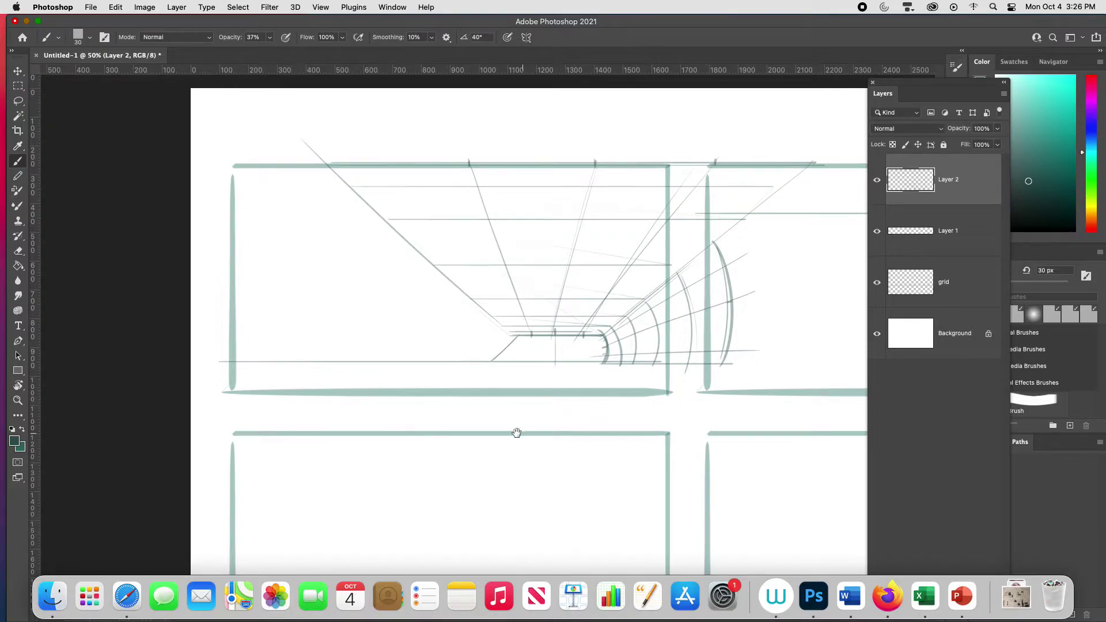
Draw diagonals from the top-left frame corner across the left wall, then rotate the view about 40 degrees
mouse_move(516, 433)
mouse_down()
mouse_move(711, 434)
mouse_move(703, 445)
mouse_up()
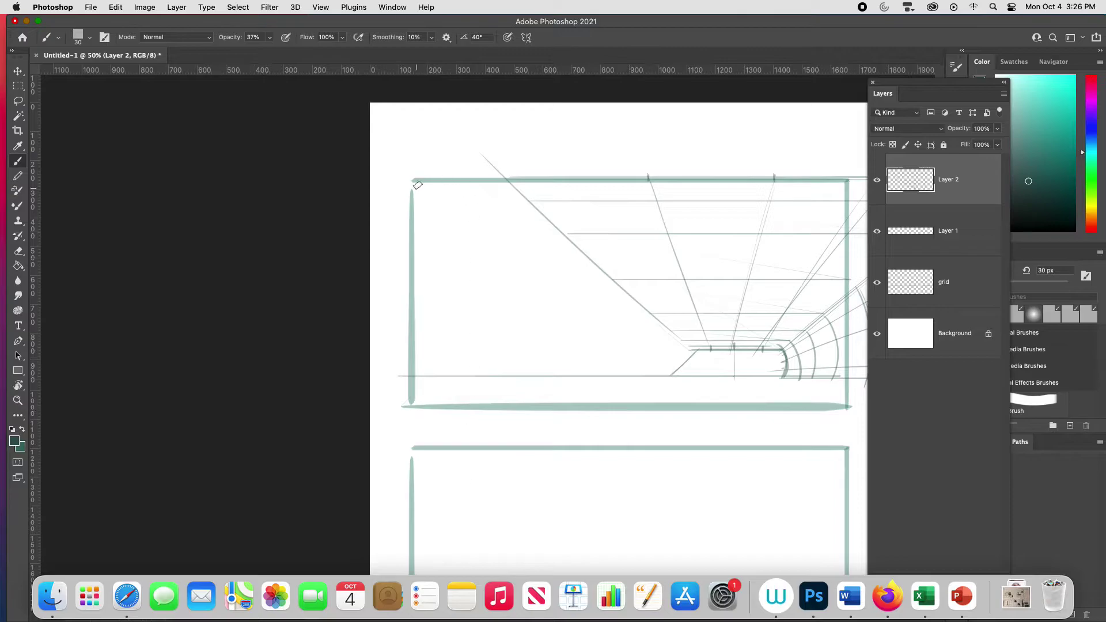
drag(431, 144, 370, 245)
key(super+z)
drag(487, 154, 370, 306)
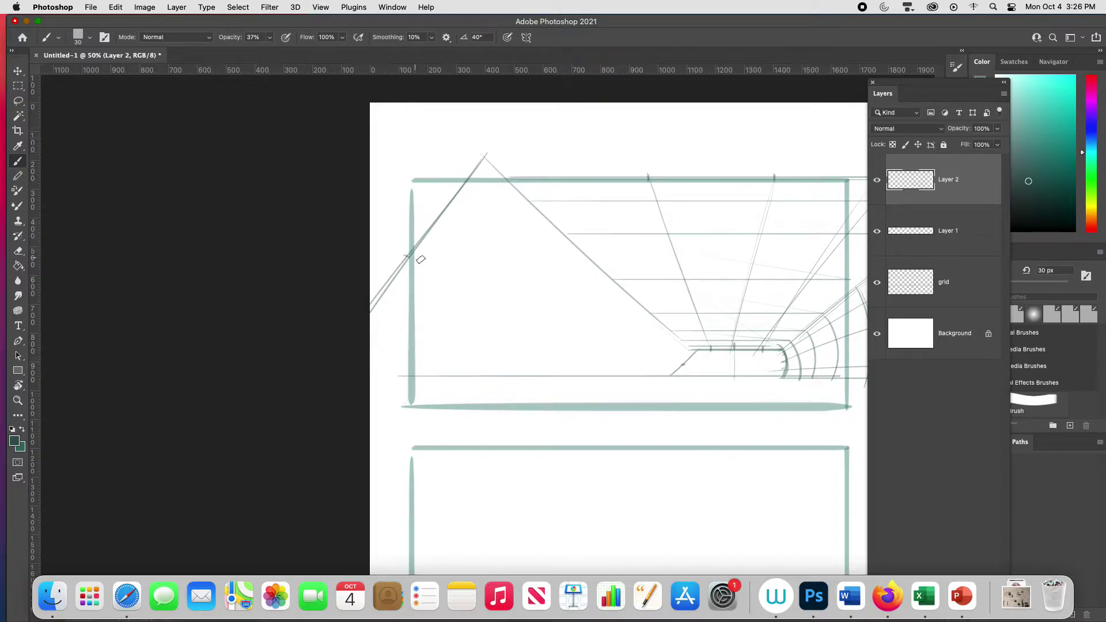
drag(403, 256, 686, 367)
drag(453, 196, 686, 362)
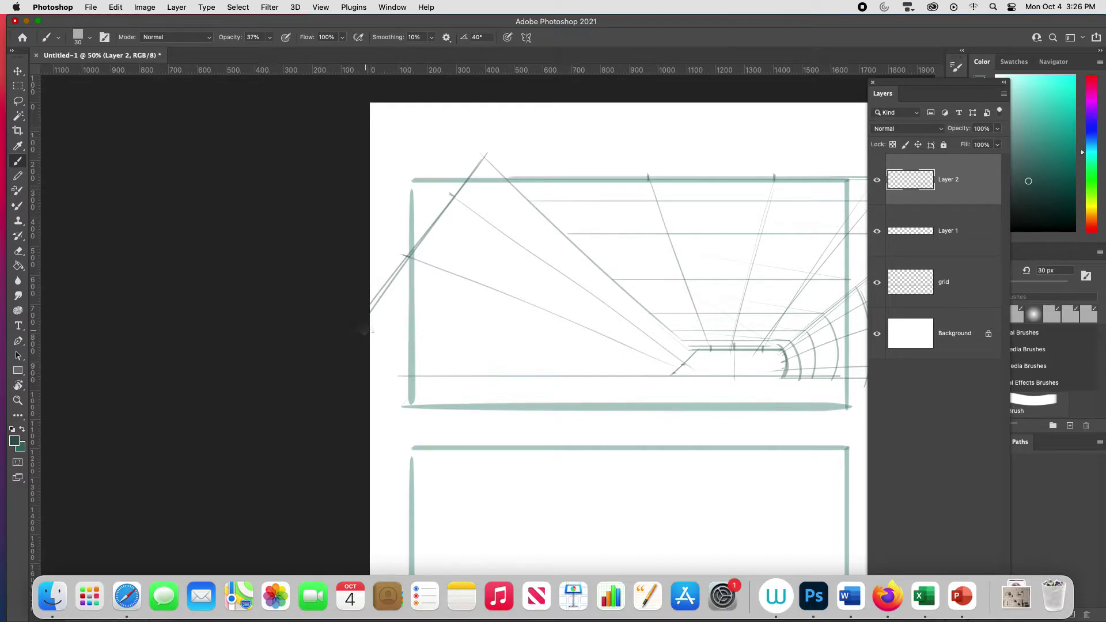
key(r)
mouse_move(697, 440)
mouse_down()
mouse_move(783, 318)
mouse_move(757, 215)
mouse_move(402, 408)
mouse_up()
Redraw the last left-wall stroke toward the lower left and reset the view rotation
key(super+z)
drag(632, 222, 383, 465)
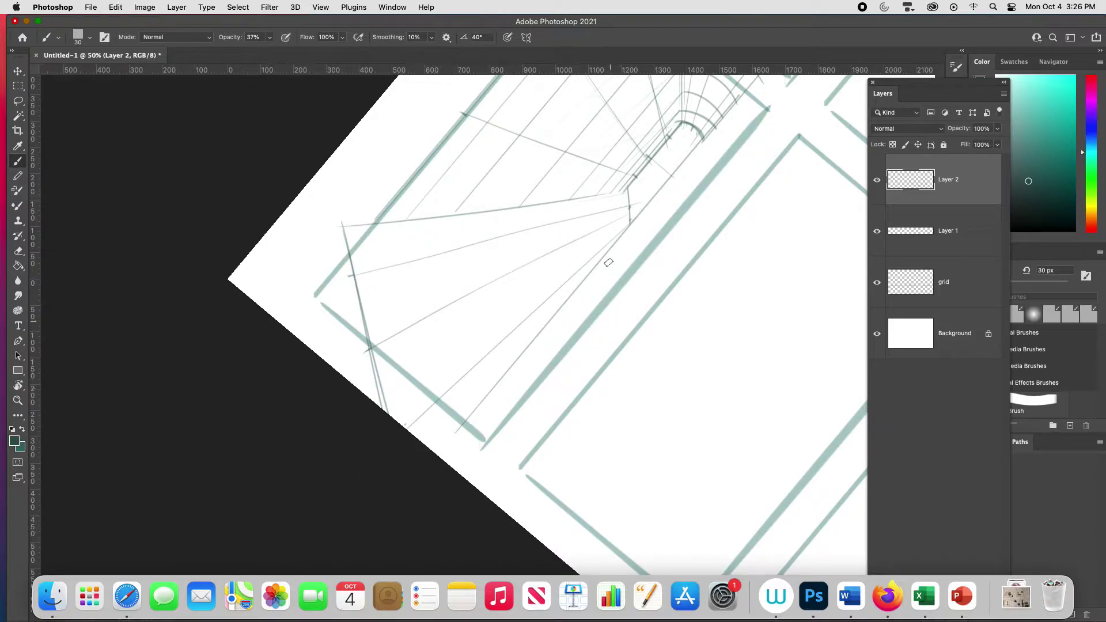
key(Escape)
Draw six parallel diagonals across the left wall, from short to long
drag(678, 344, 650, 376)
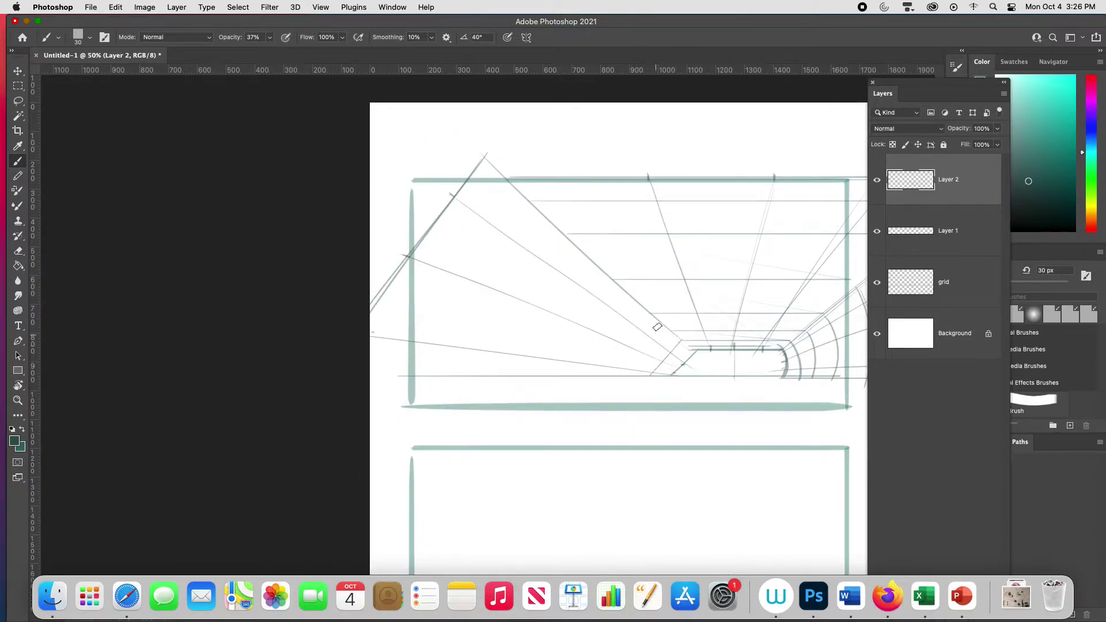
drag(671, 333, 623, 384)
drag(651, 314, 594, 380)
drag(612, 279, 534, 367)
drag(568, 234, 425, 393)
drag(524, 197, 372, 374)
Draw the bottom frame edge plus diagonal, vertical and horizontal floor lines below the tunnel opening
scroll(746, 462, right, 6)
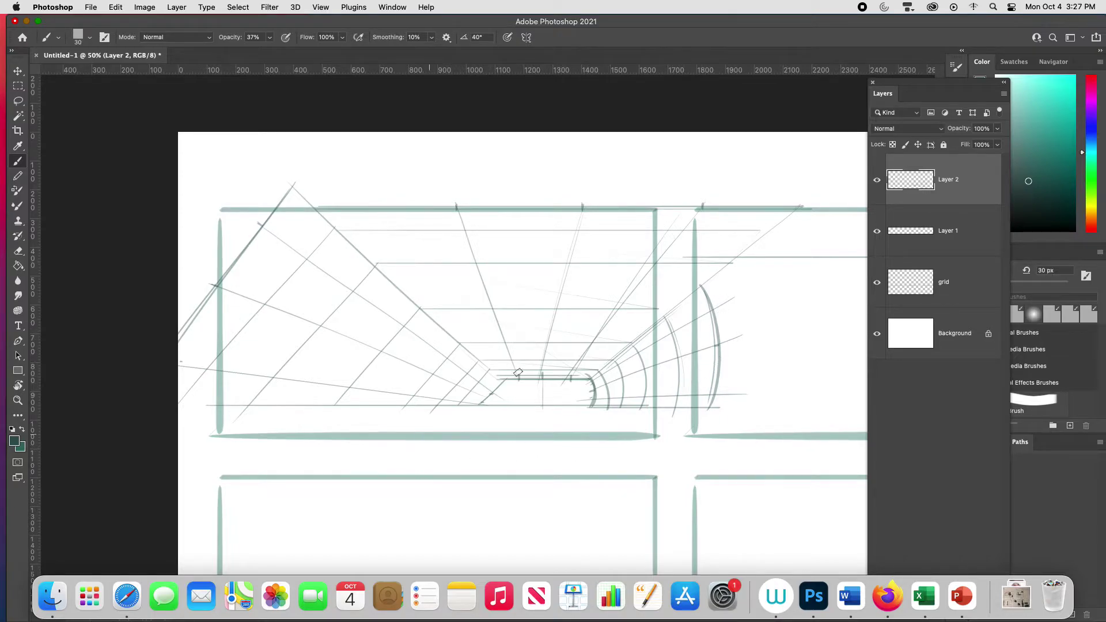
drag(505, 381, 481, 403)
drag(194, 433, 787, 434)
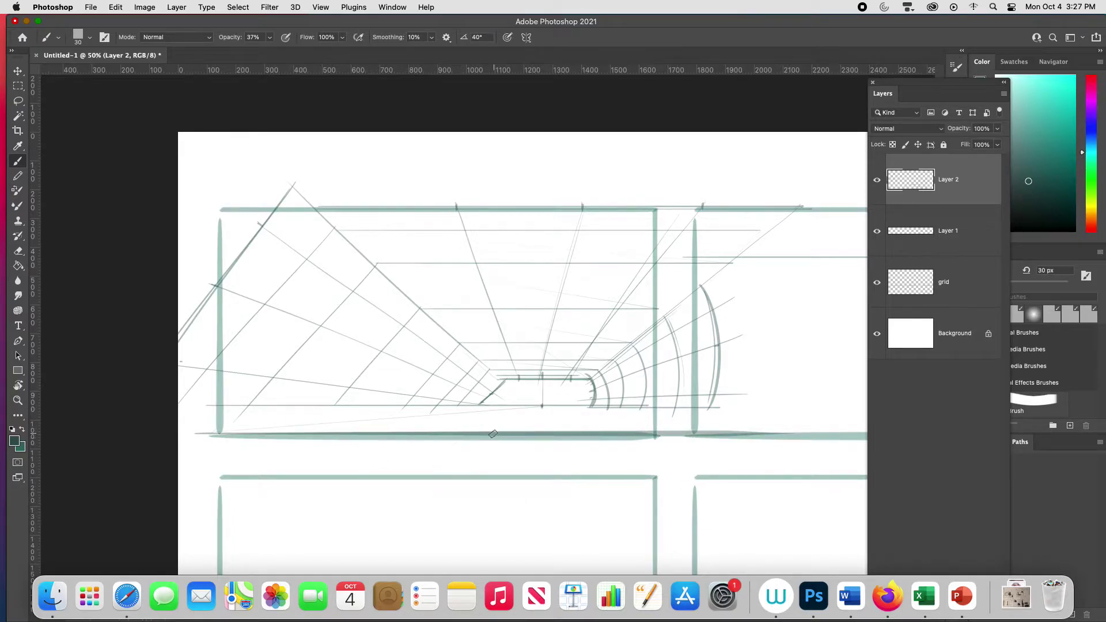
mouse_move(543, 406)
mouse_down()
mouse_move(494, 433)
mouse_move(339, 454)
mouse_up()
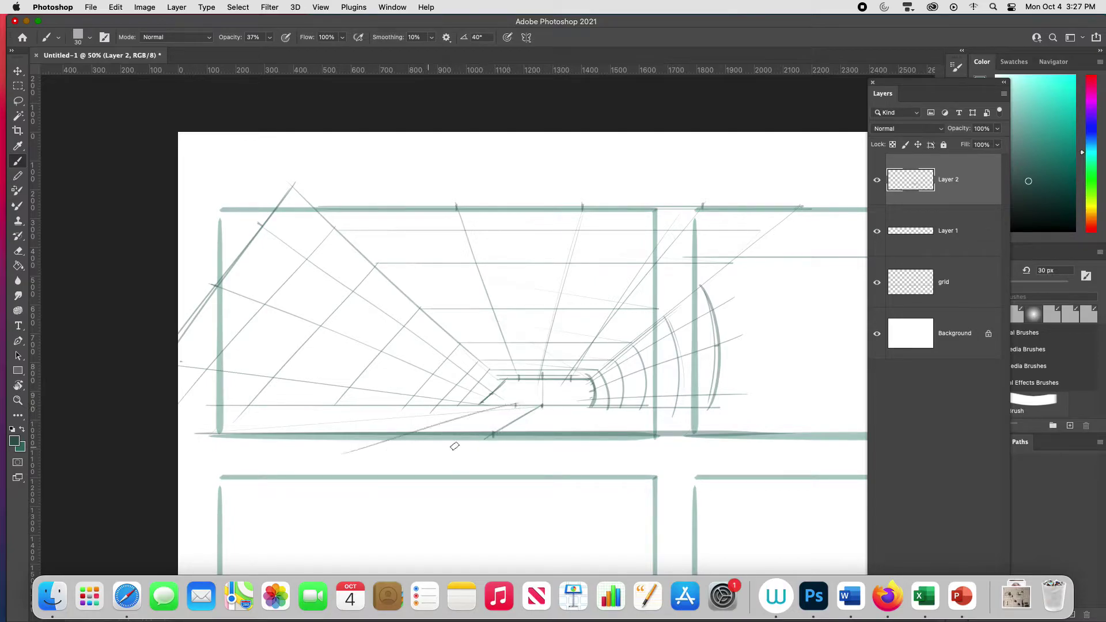
key(super+z)
drag(516, 405, 379, 447)
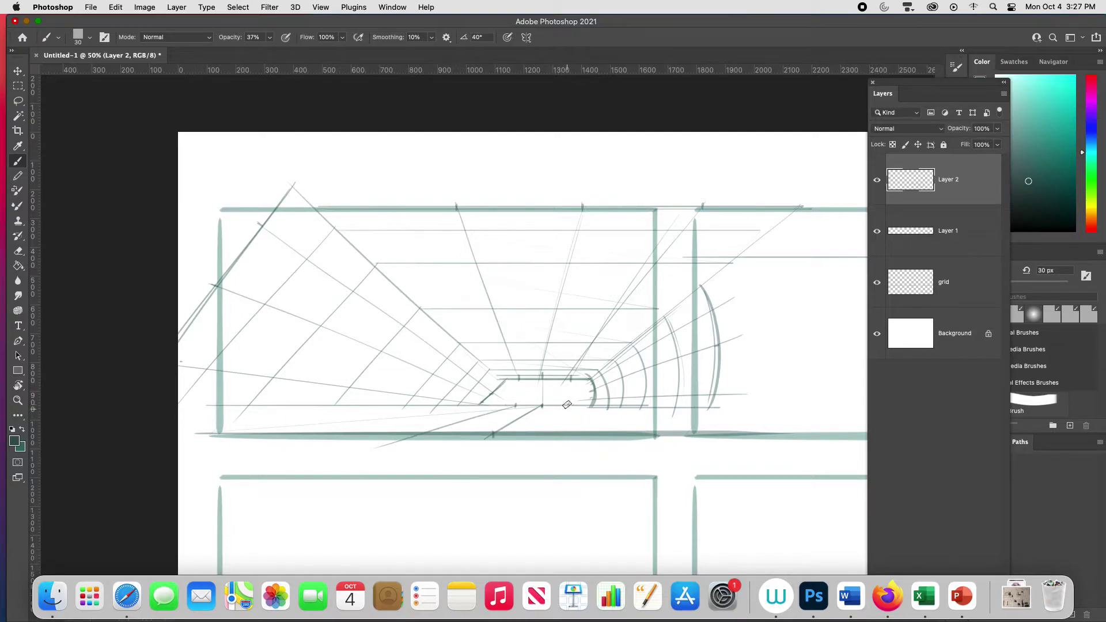
drag(567, 404, 568, 452)
drag(579, 406, 654, 444)
drag(402, 422, 496, 423)
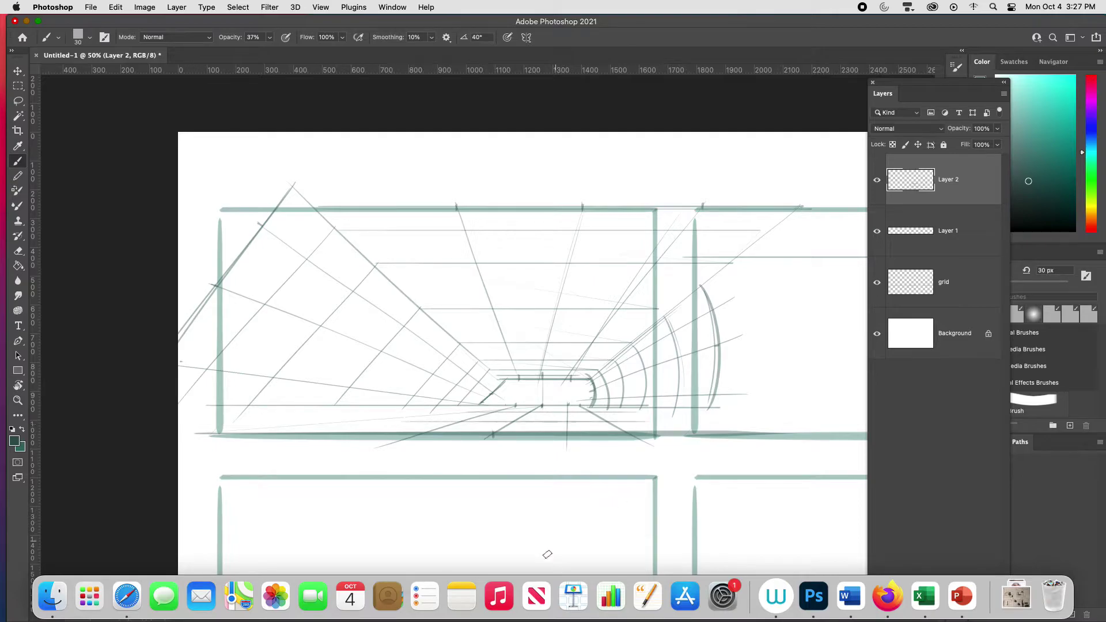
key(super+minus)
key(super+plus)
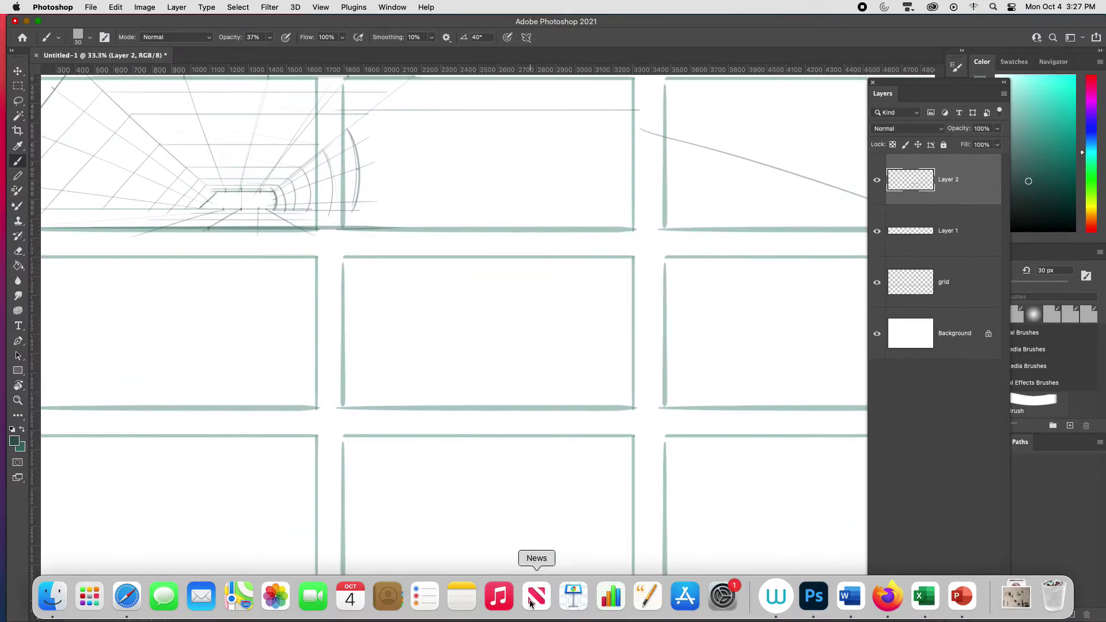
Check Layer 1's content, then select it with Layer 2 and merge them
scroll(521, 318, up, 5)
scroll(521, 319, left, 5)
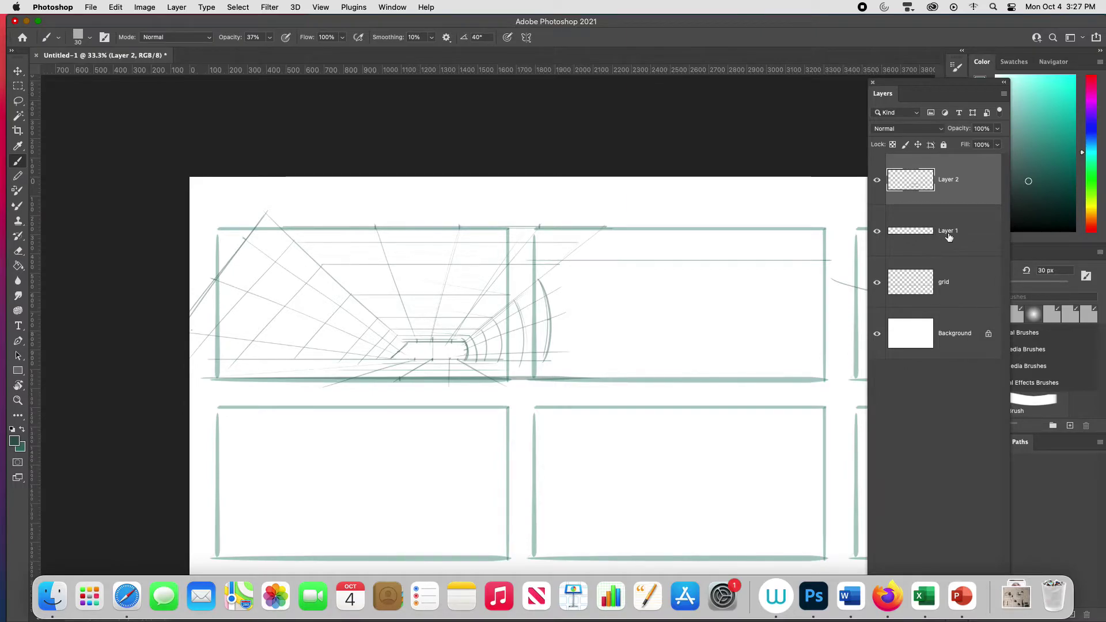
click(877, 233)
click(877, 233)
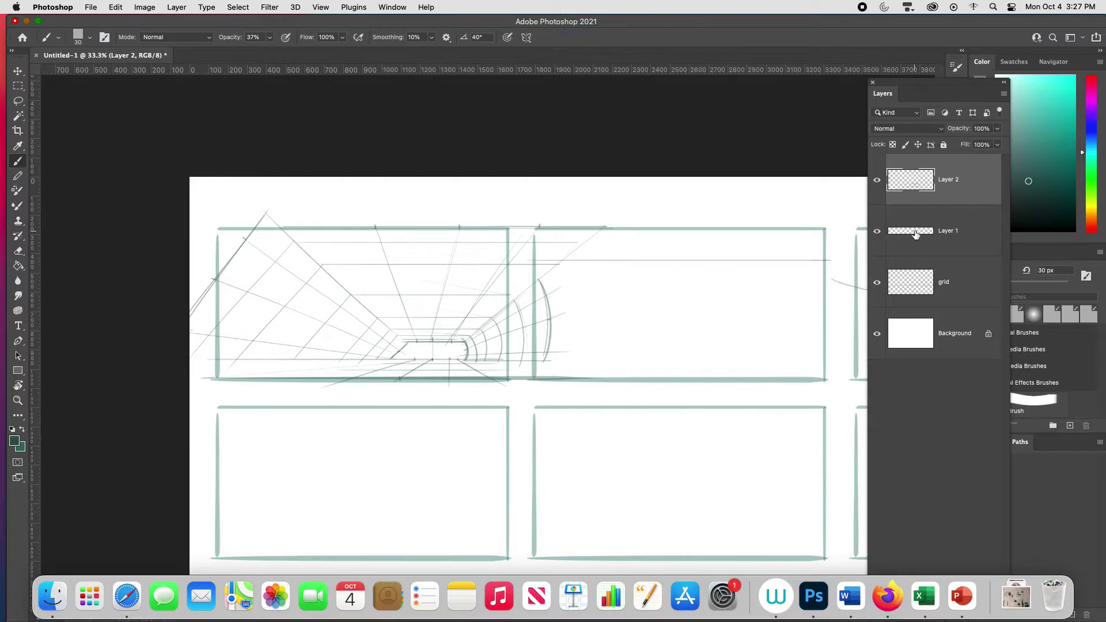
shift+click(926, 231)
key(super+e)
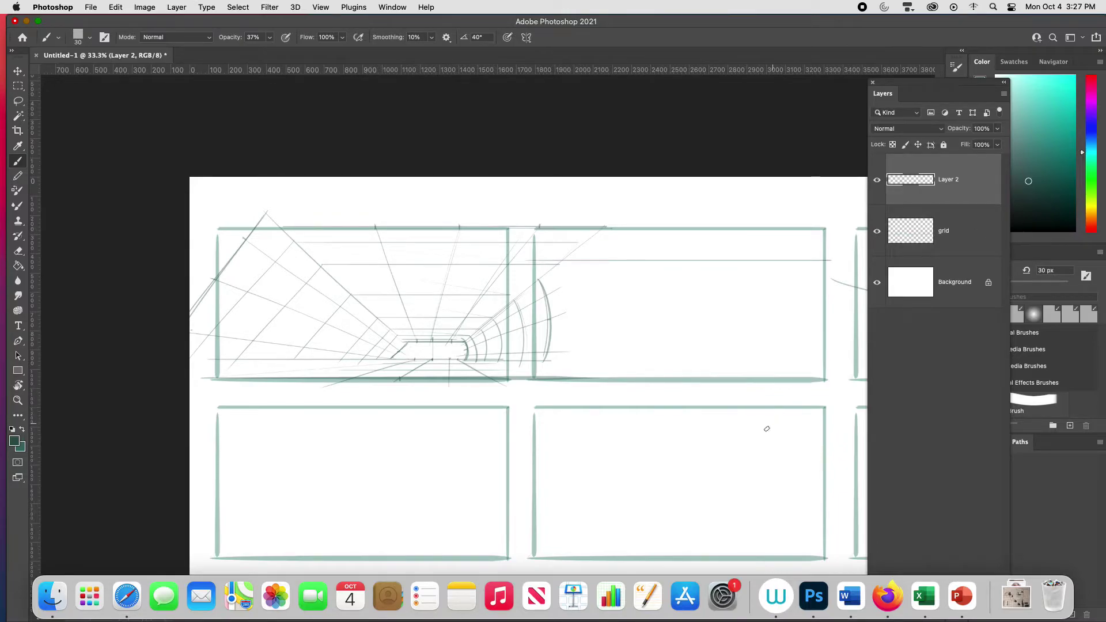
Delete the stray lines inside the second thumbnail with a rectangular selection
key(m)
drag(508, 216, 813, 438)
key(BackSpace)
key(super+d)
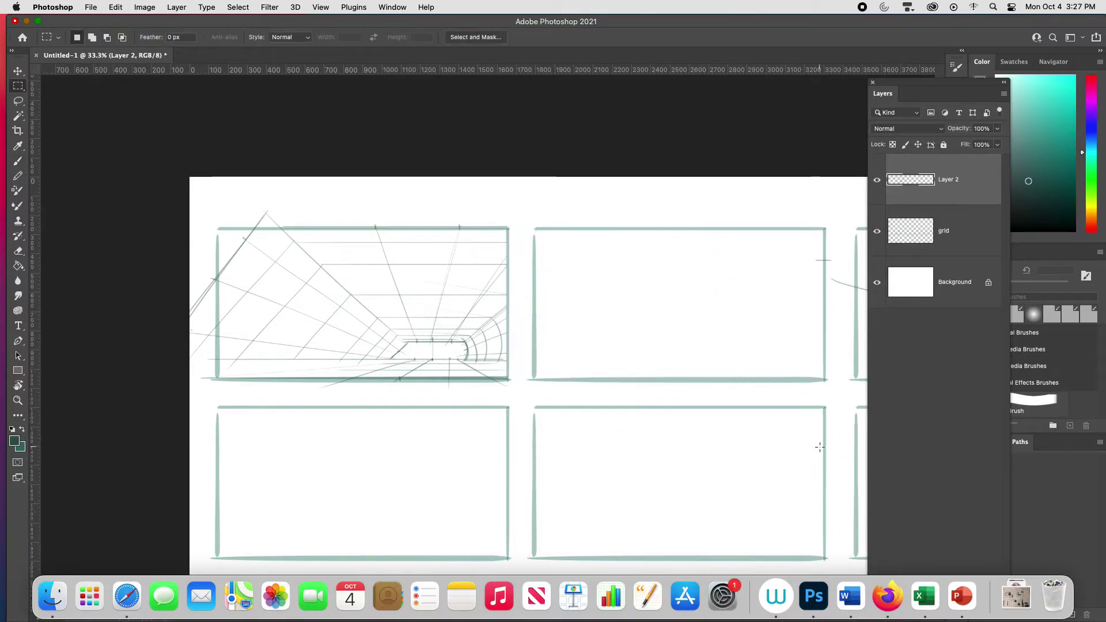
key(super+equal)
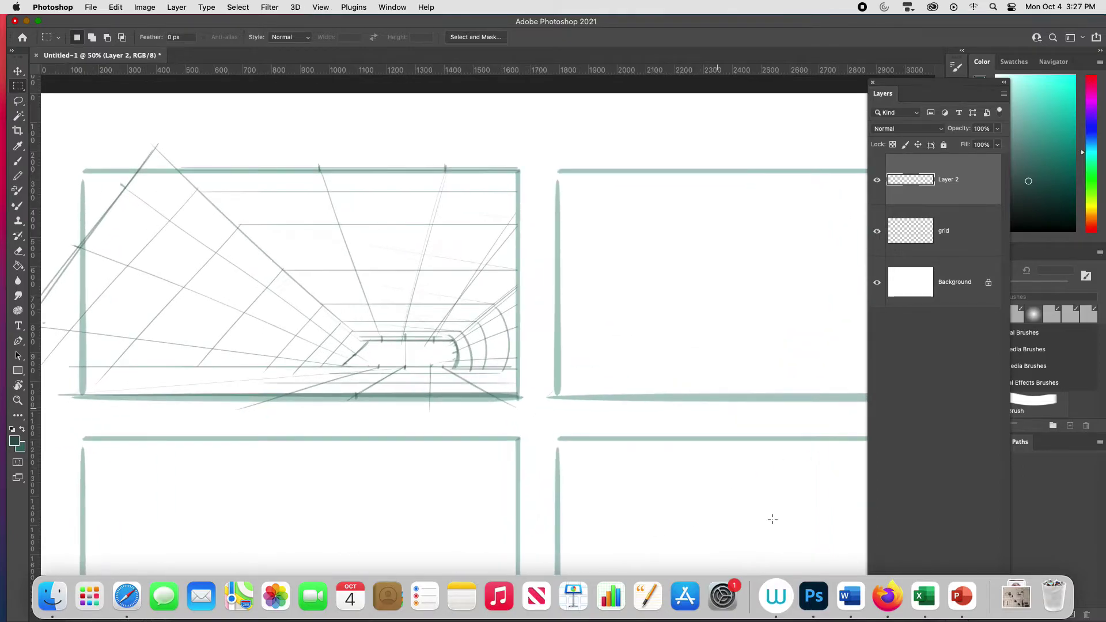
drag(692, 427, 537, 467)
On a new Layer 3, draw the second frame's horizon line and the back wall's top edge
key(super+shift+alt+n)
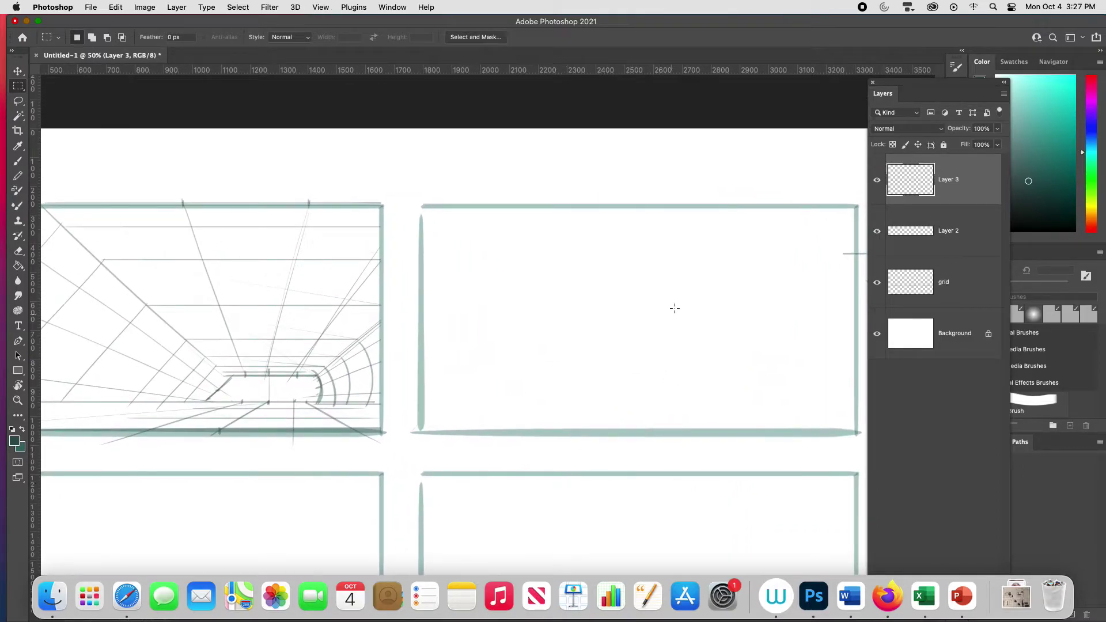
key(b)
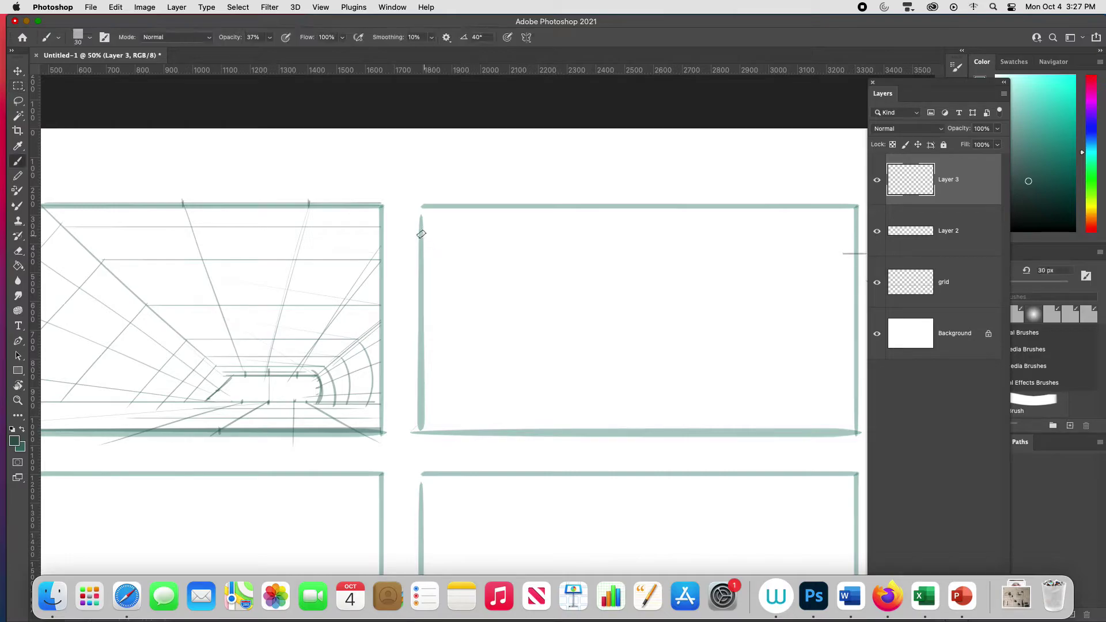
drag(421, 234, 855, 253)
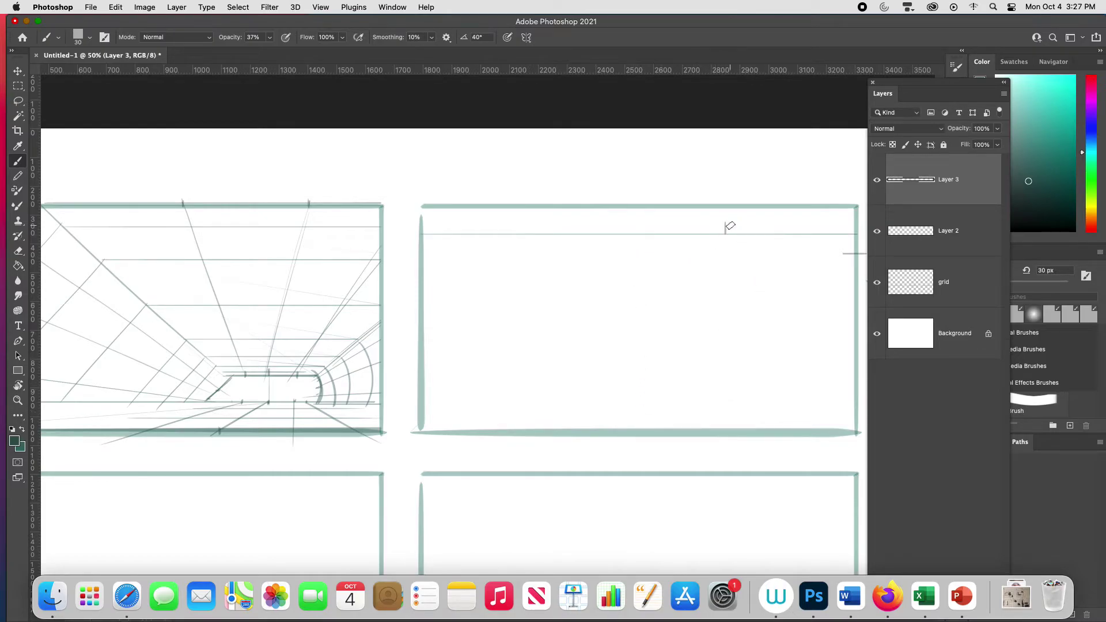
mouse_move(720, 222)
mouse_down()
mouse_move(791, 222)
mouse_move(791, 231)
mouse_up()
Draw the ceiling and floor edges receding from the back wall's corners, plus a bottom line
drag(724, 235, 363, 483)
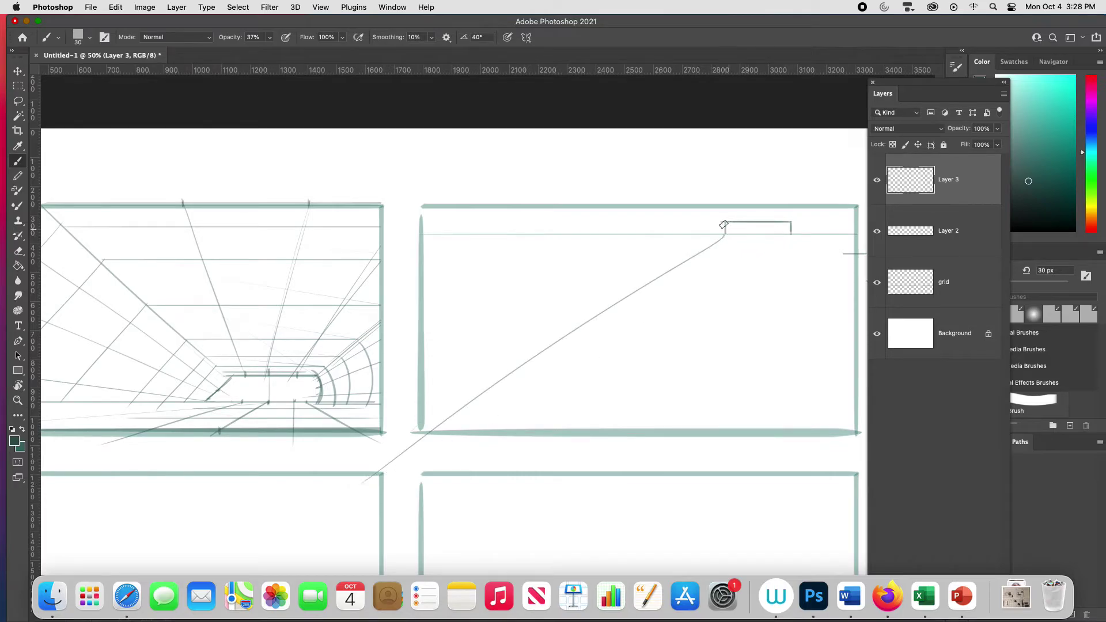
drag(685, 197, 724, 223)
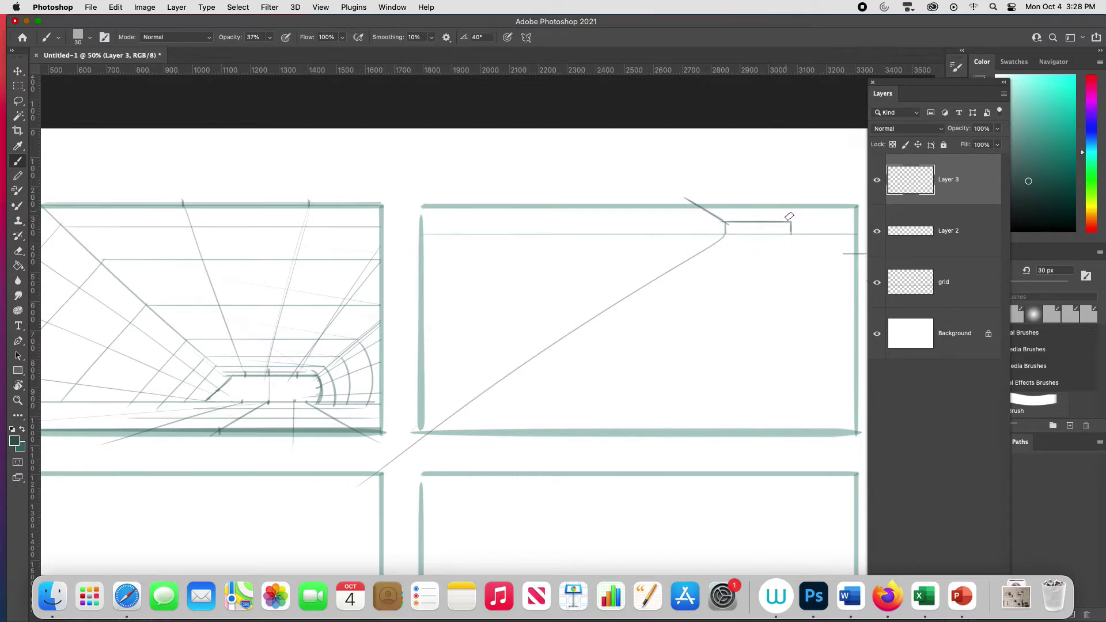
drag(792, 222, 870, 181)
mouse_move(830, 257)
mouse_down()
mouse_move(733, 358)
mouse_move(614, 380)
mouse_up()
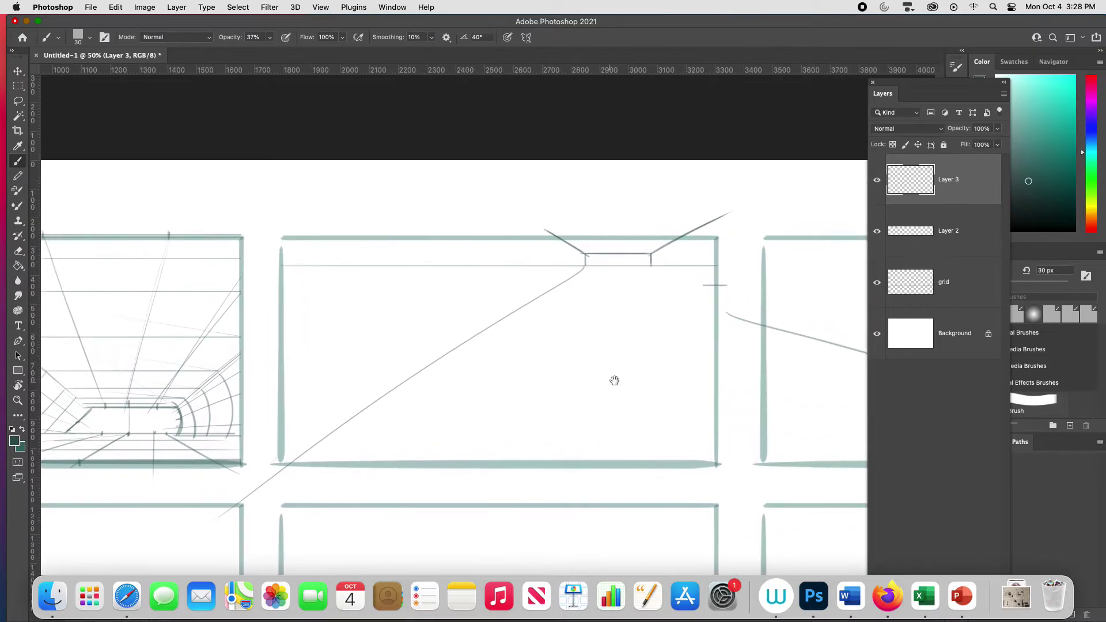
mouse_move(637, 270)
mouse_down()
mouse_move(750, 338)
mouse_move(667, 286)
mouse_move(742, 327)
mouse_up()
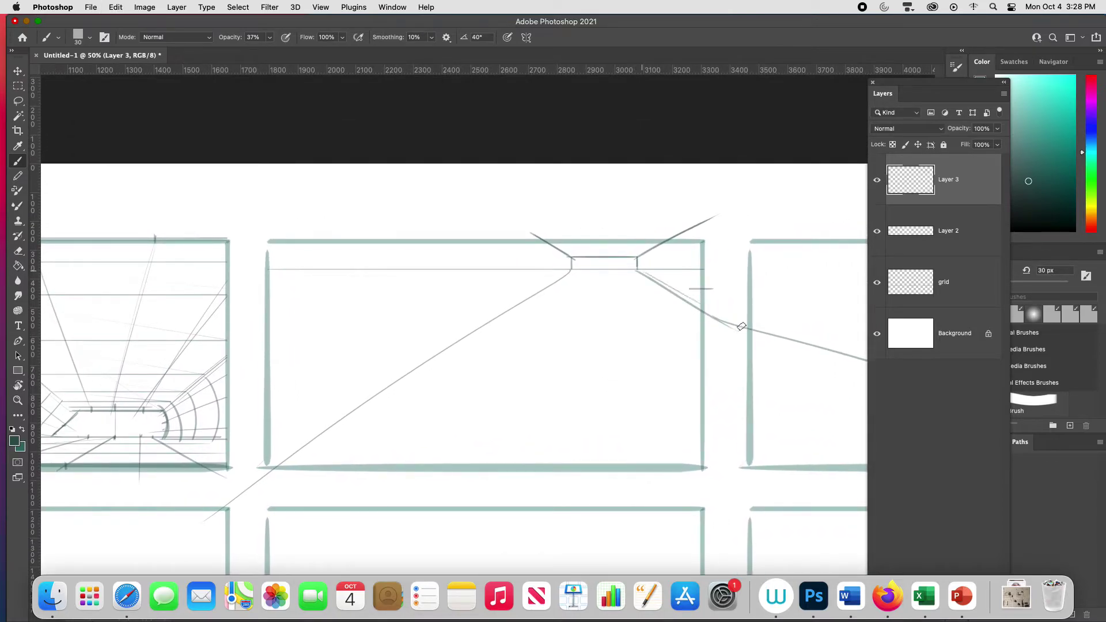
click(605, 270)
mouse_move(275, 464)
mouse_down()
mouse_move(588, 464)
mouse_move(855, 464)
mouse_up()
drag(663, 287, 805, 394)
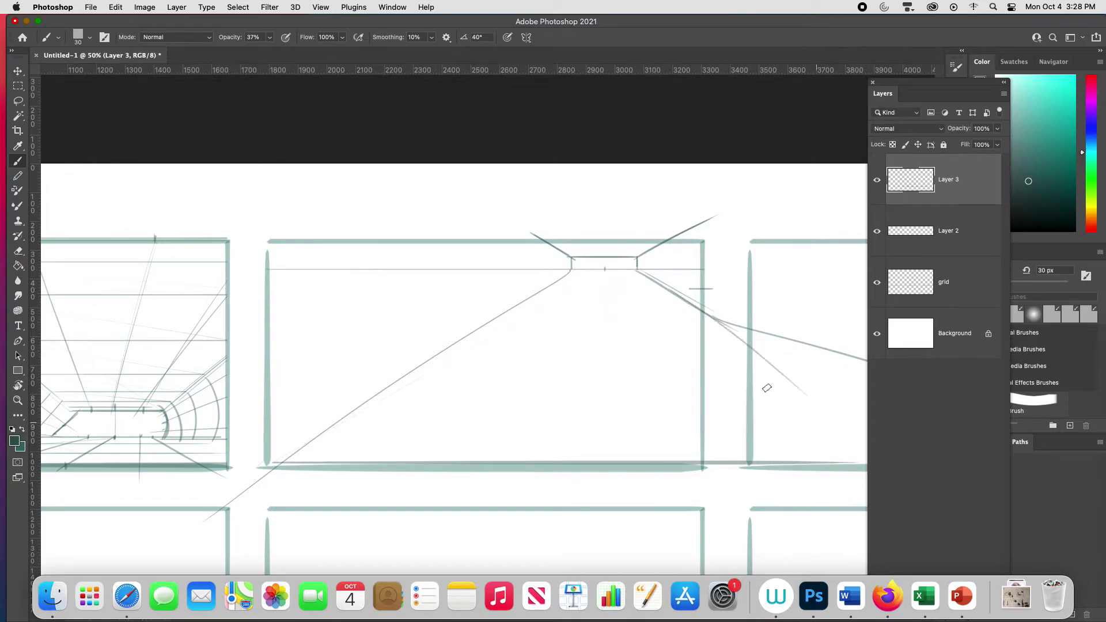
Draw centre and receding floor lines, then horizontal floor rows widening toward the viewer
shift+click(604, 501)
drag(585, 271, 444, 474)
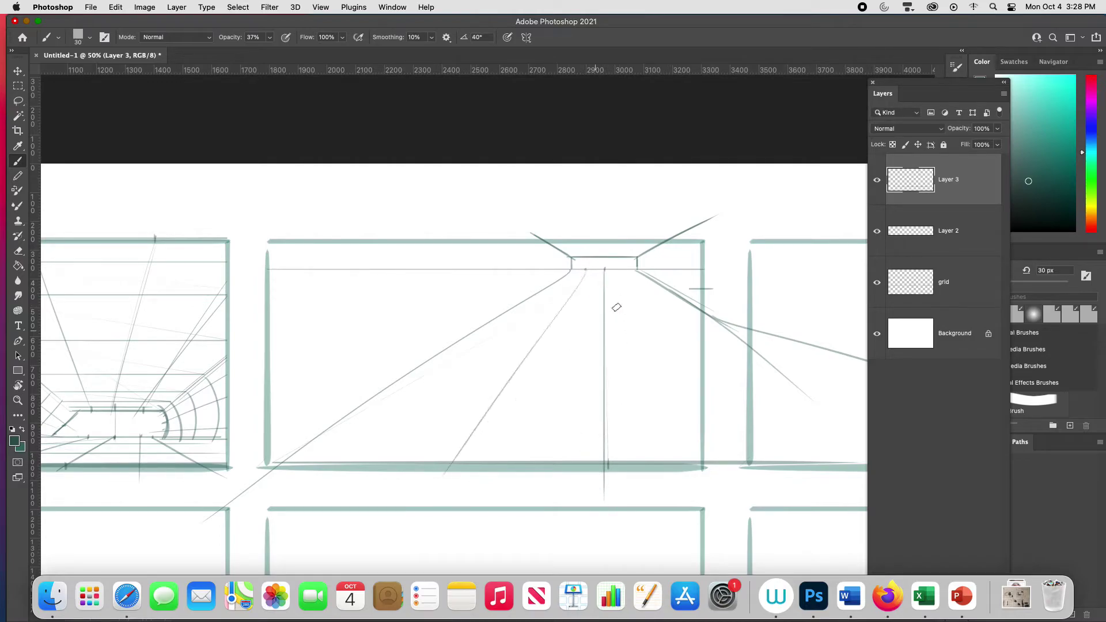
drag(622, 269, 767, 494)
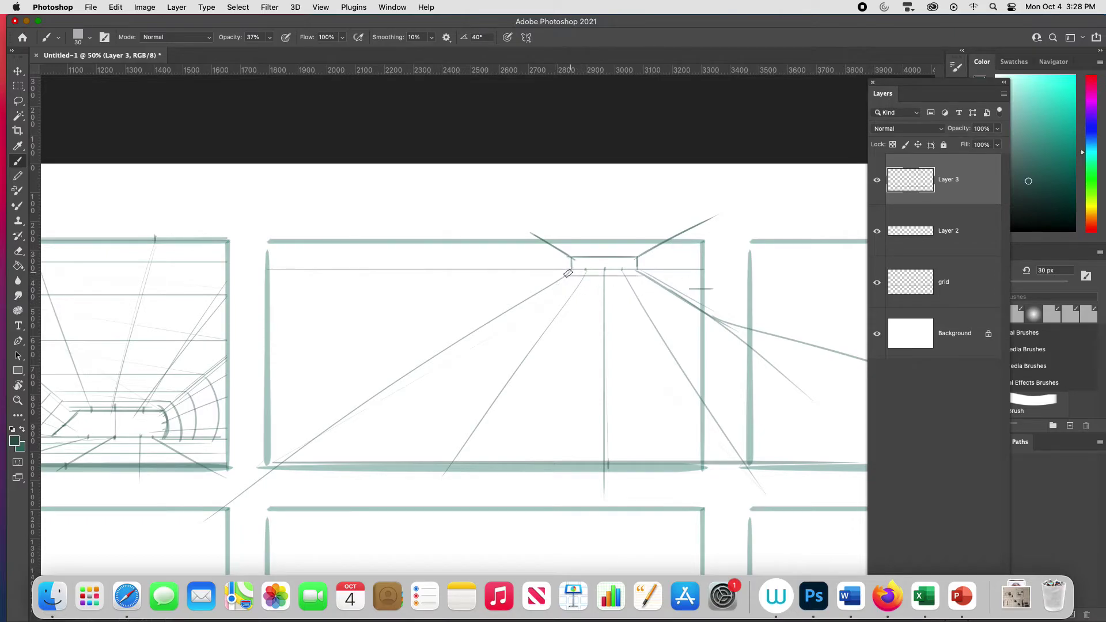
drag(569, 274, 651, 281)
drag(529, 293, 664, 292)
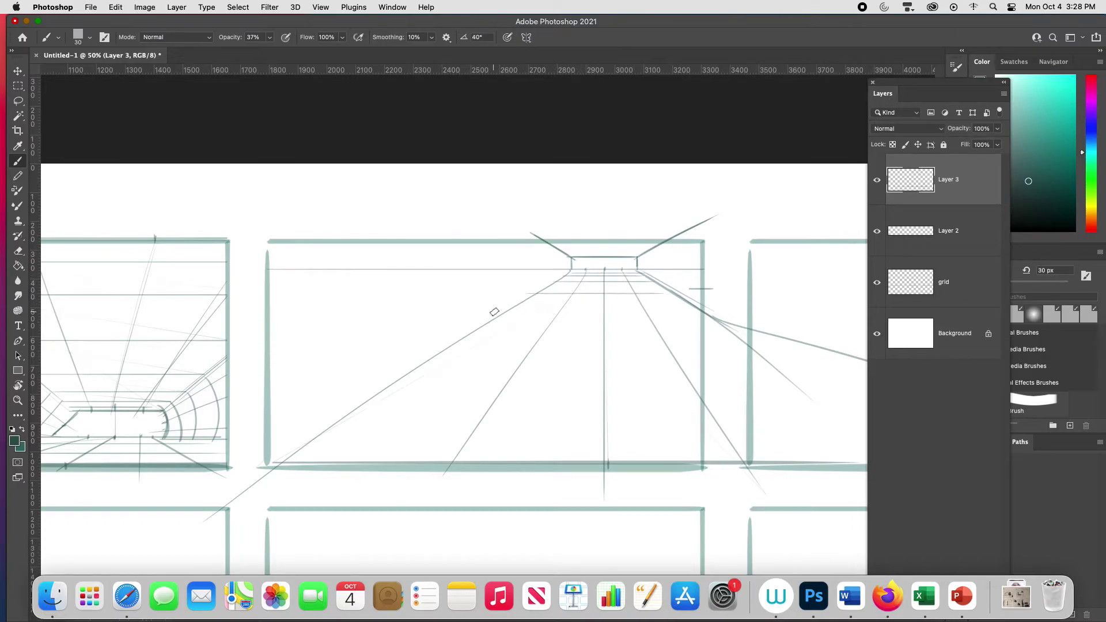
drag(494, 312, 692, 312)
drag(457, 338, 724, 337)
drag(439, 358, 762, 359)
drag(356, 401, 749, 402)
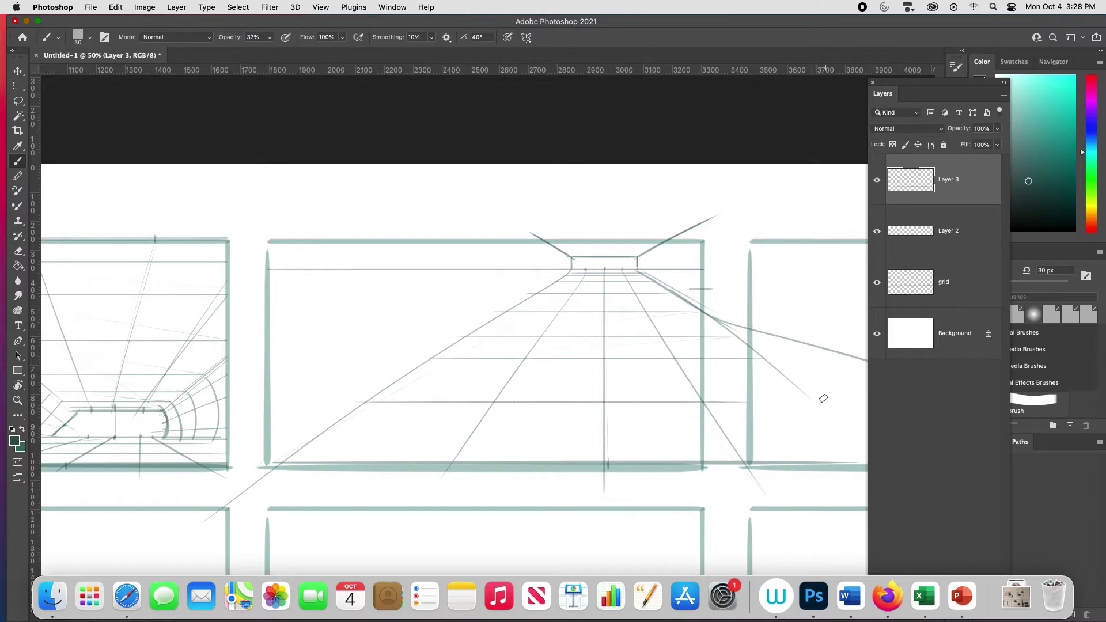
drag(332, 438, 523, 438)
drag(637, 422, 801, 437)
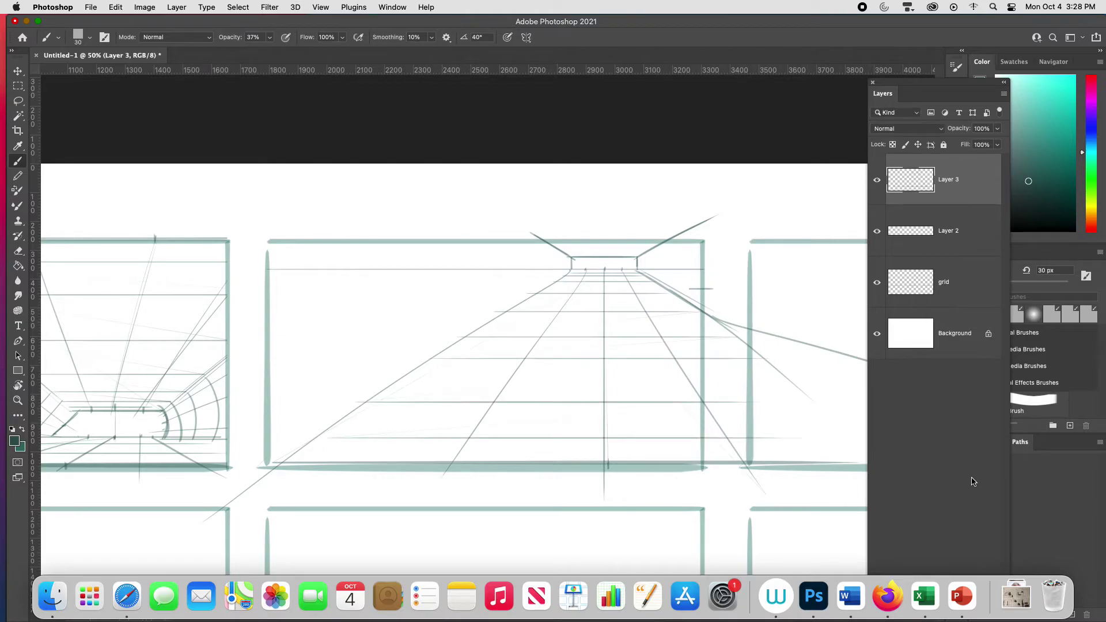
Add receding and vertical lines along the right wall, and a ceiling line above the back wall
mouse_move(642, 257)
mouse_down()
mouse_move(642, 273)
mouse_move(638, 263)
mouse_up()
drag(716, 215, 716, 308)
drag(634, 264, 732, 264)
drag(640, 260, 723, 234)
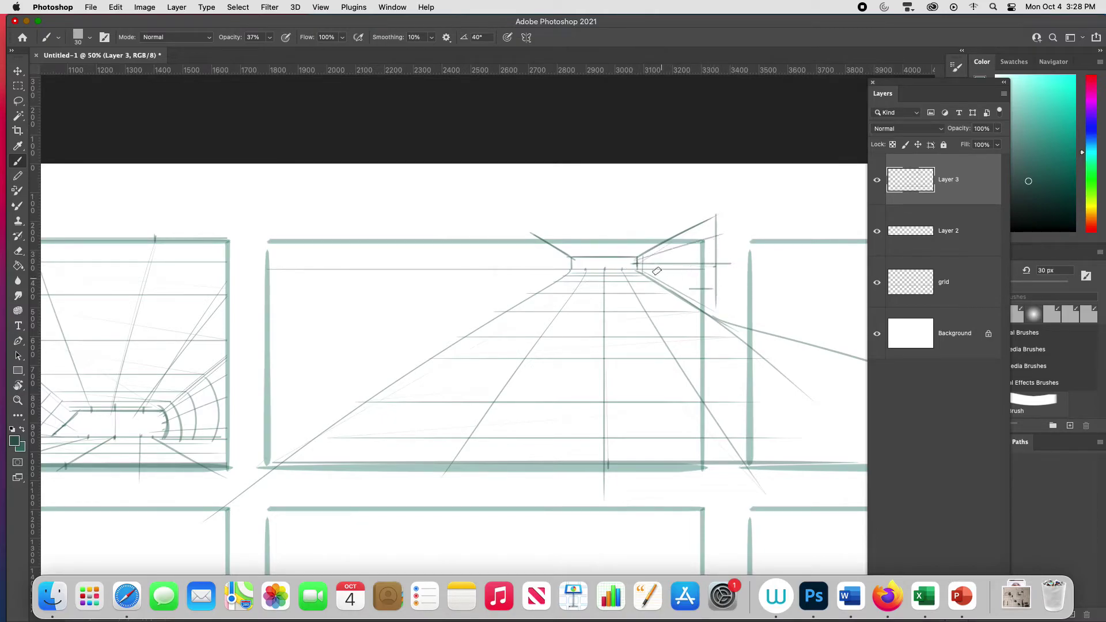
drag(638, 266, 723, 287)
mouse_move(647, 249)
mouse_down()
mouse_move(647, 276)
mouse_move(669, 288)
mouse_up()
mouse_move(683, 234)
mouse_down()
mouse_move(683, 292)
mouse_move(703, 282)
mouse_up()
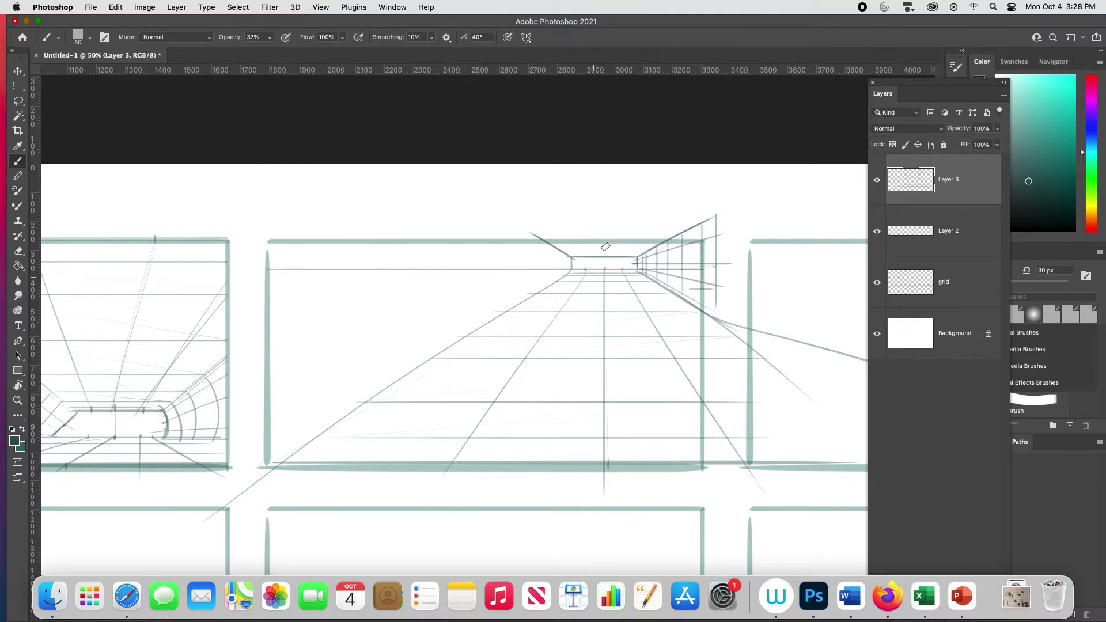
mouse_move(569, 251)
mouse_down()
mouse_move(605, 254)
mouse_move(604, 239)
mouse_move(603, 263)
mouse_move(578, 242)
mouse_move(589, 260)
mouse_move(630, 261)
mouse_move(621, 257)
mouse_move(638, 239)
mouse_up()
Draw the back wall's left edge, vertical lines across the left wall, and its horizontal and receding lines
mouse_move(563, 252)
mouse_down()
mouse_move(563, 273)
mouse_move(545, 286)
mouse_up()
mouse_move(524, 233)
mouse_down()
mouse_move(523, 298)
mouse_move(496, 312)
mouse_up()
mouse_move(464, 234)
mouse_down()
mouse_move(464, 343)
mouse_move(432, 354)
mouse_up()
drag(389, 221, 389, 375)
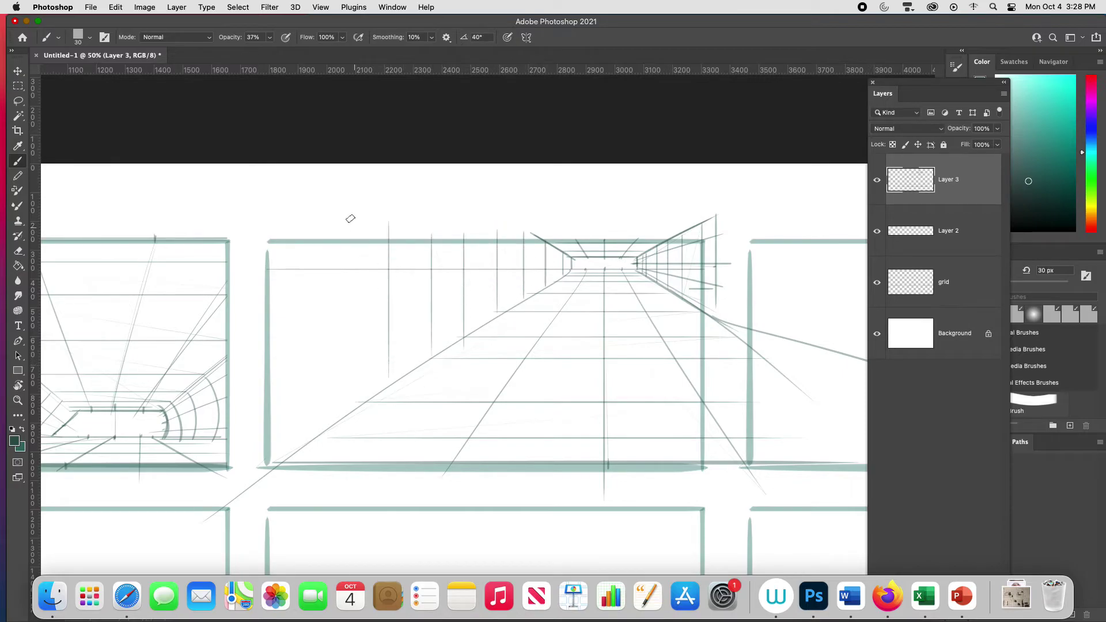
drag(346, 219, 347, 406)
drag(310, 220, 311, 423)
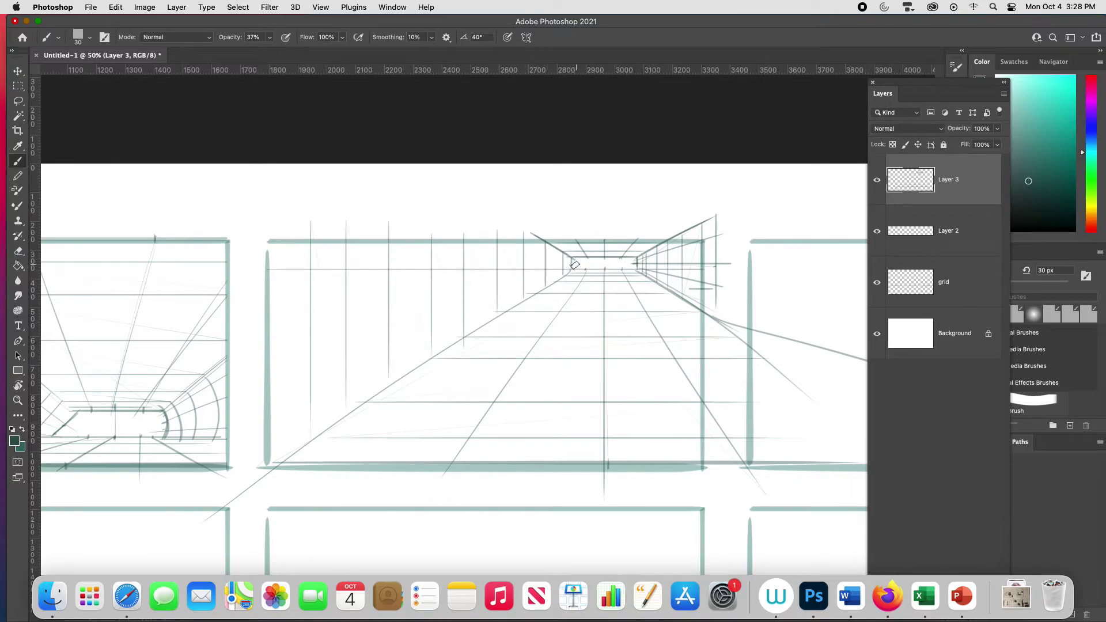
drag(572, 265, 254, 265)
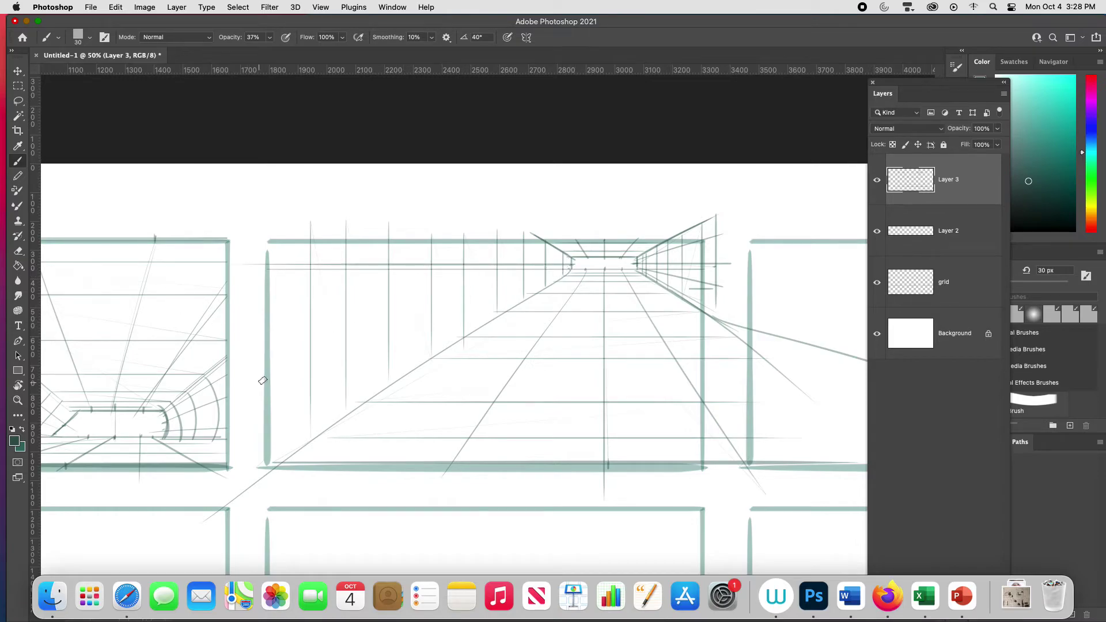
drag(268, 205, 267, 465)
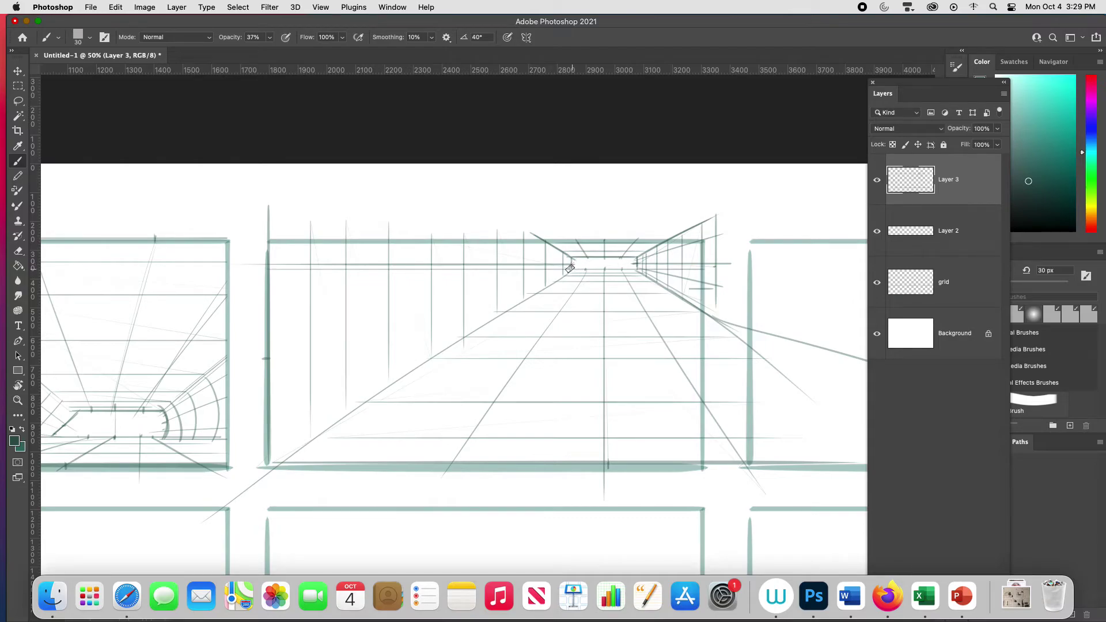
drag(260, 361, 575, 267)
Zoom out to the whole grid and cut away the stray lines beyond the second frame
key(super+minus)
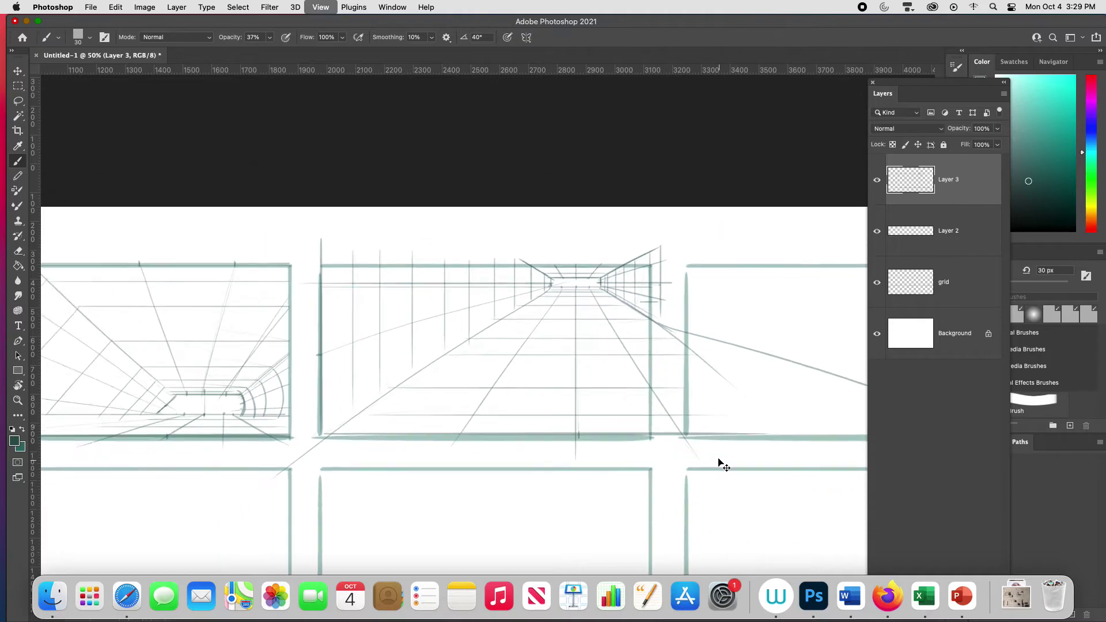
key(super+minus)
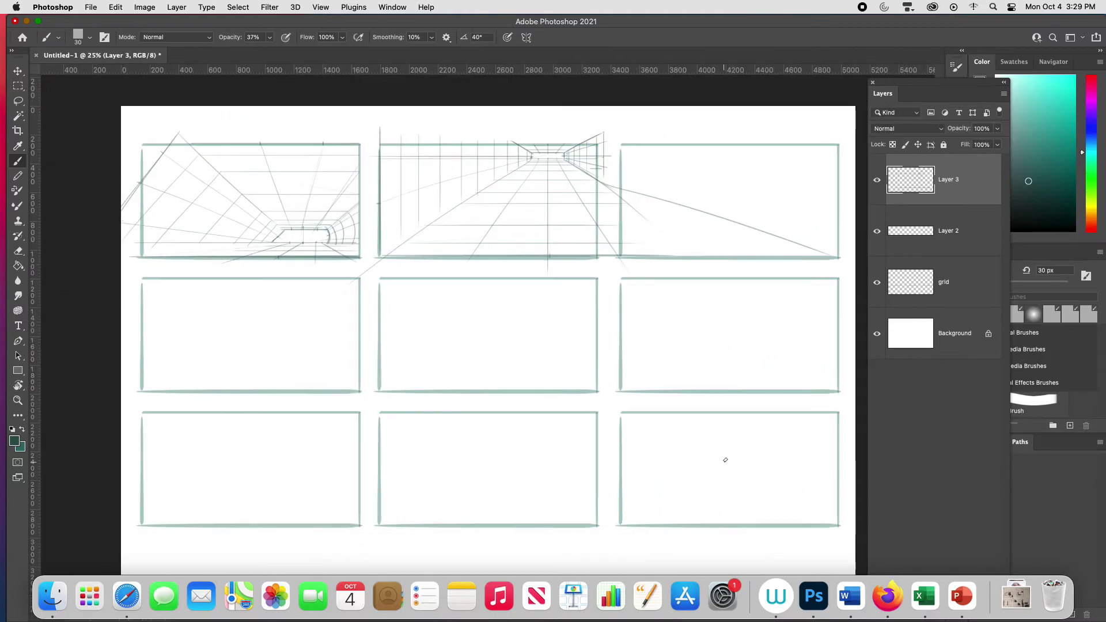
key(m)
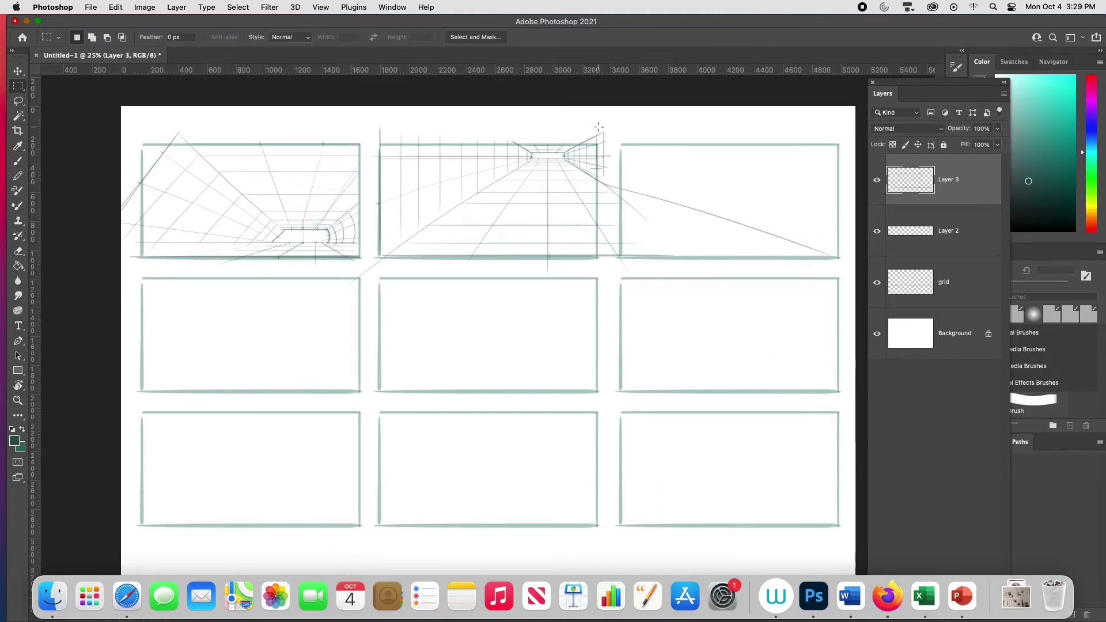
drag(597, 124, 636, 248)
key(super+x)
Remove the stray line in the third frame from Layer 2, then reselect Layer 3
key(super+equal)
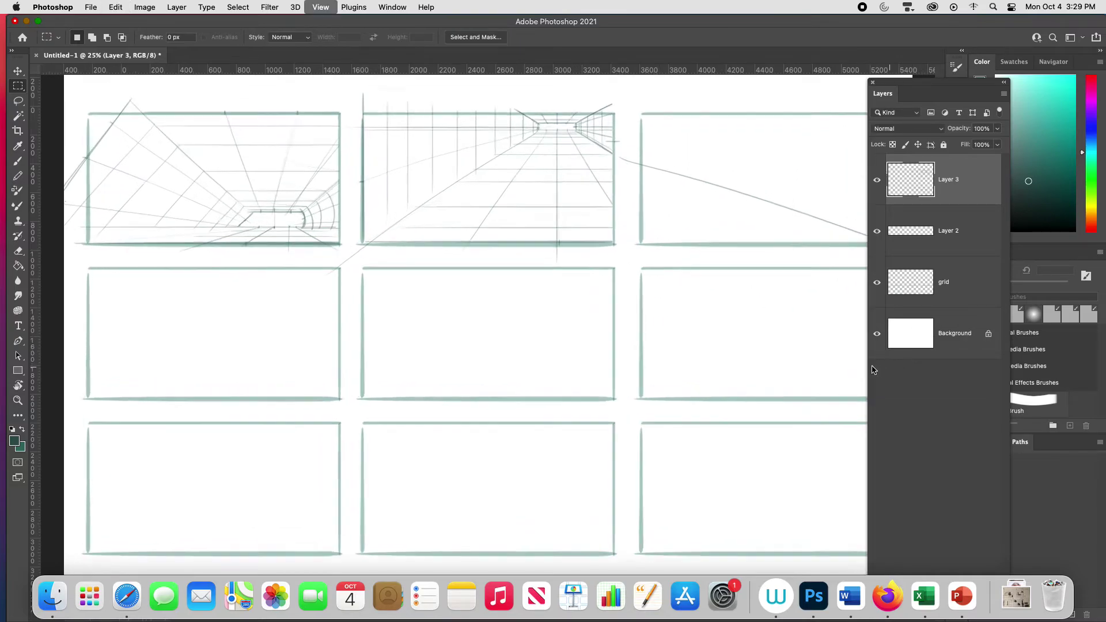
drag(711, 368, 519, 499)
click(951, 231)
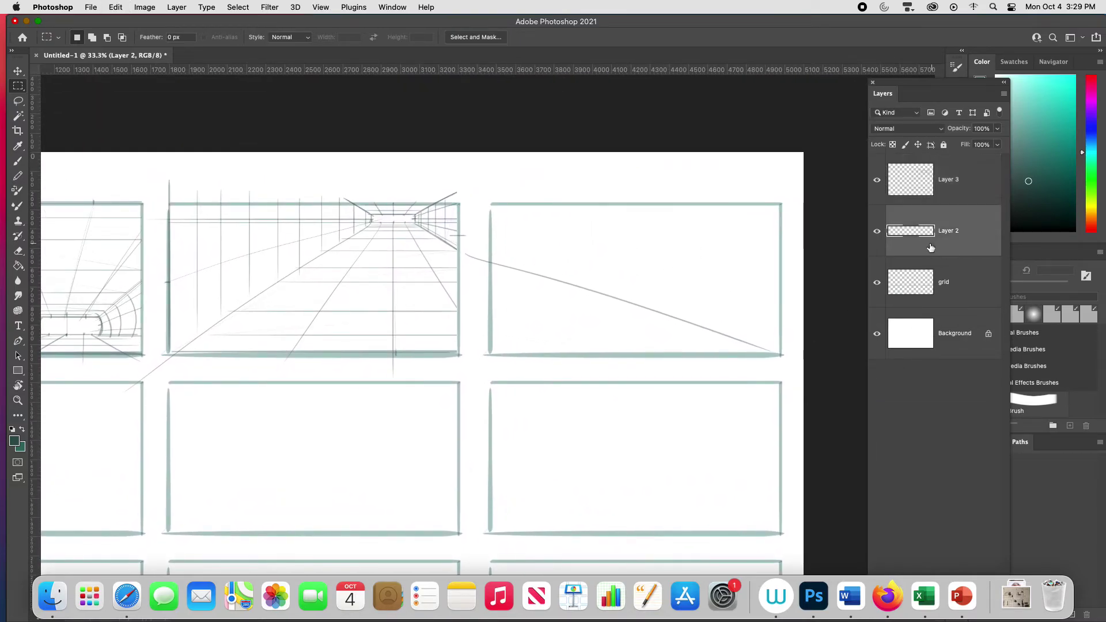
drag(464, 188, 836, 382)
key(super+x)
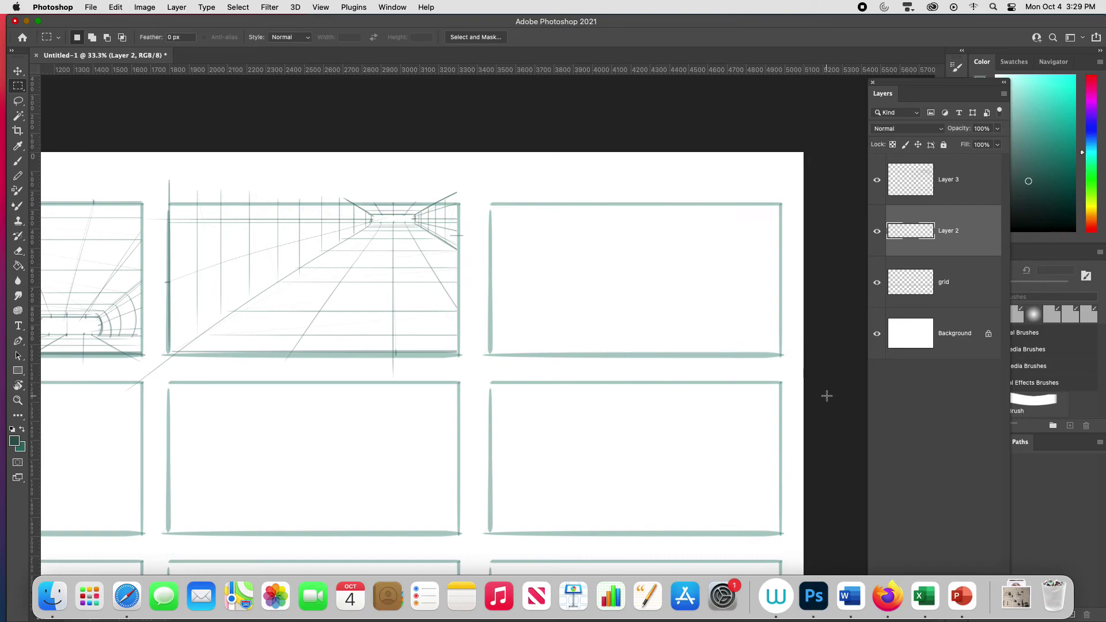
click(955, 198)
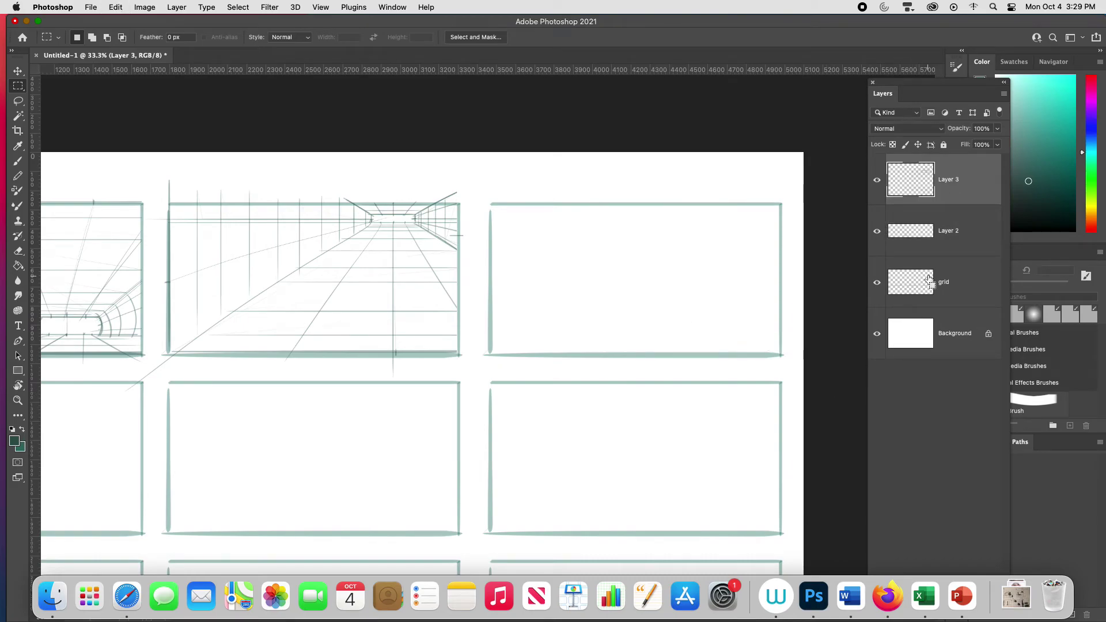
Add a new empty layer with the Brush active, framing the empty top-right thumbnail
key(super+alt+shift+b)
key(Escape)
key(super+shift+alt+n)
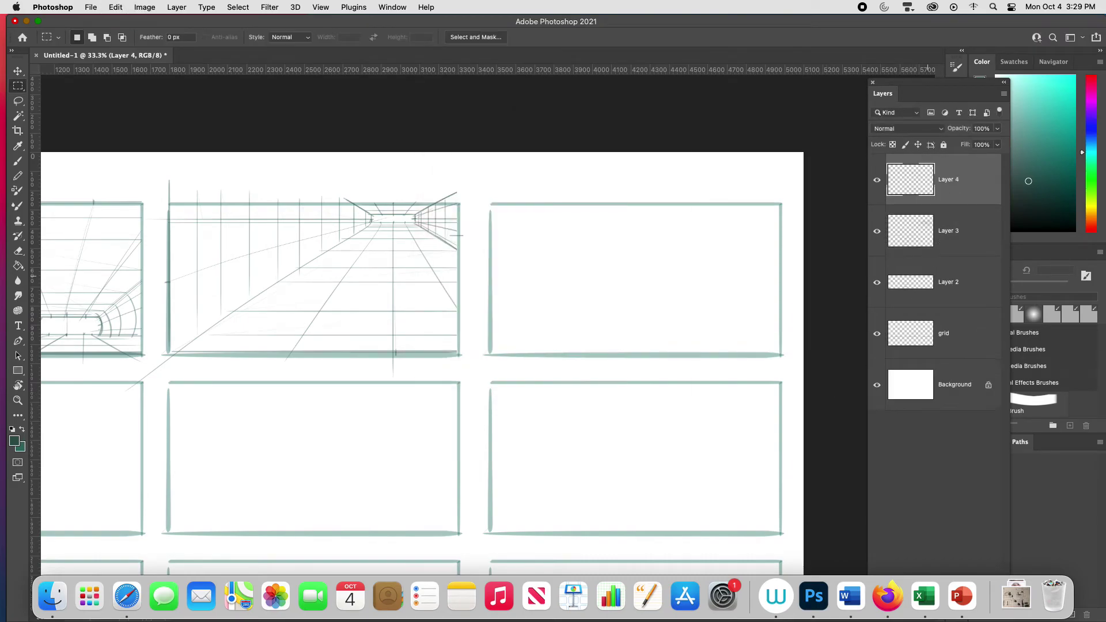
key(b)
drag(626, 376, 719, 417)
scroll(675, 423, right, 5)
scroll(675, 422, up, 1)
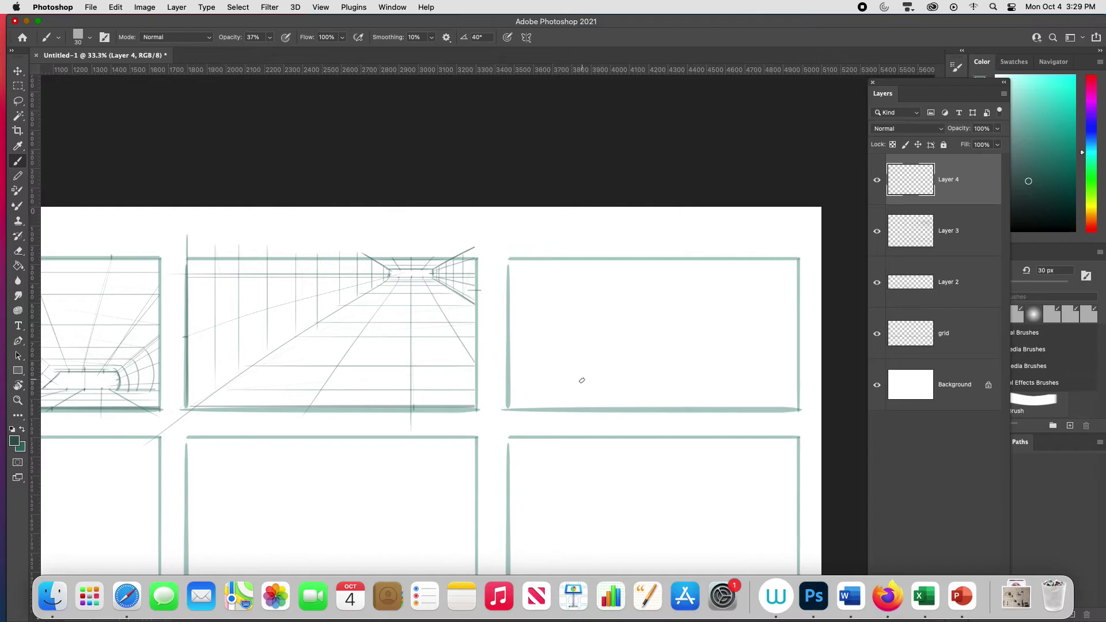
Draw the back-wall rectangle in the top-right frame, redoing the misplaced top edge
drag(528, 386, 772, 387)
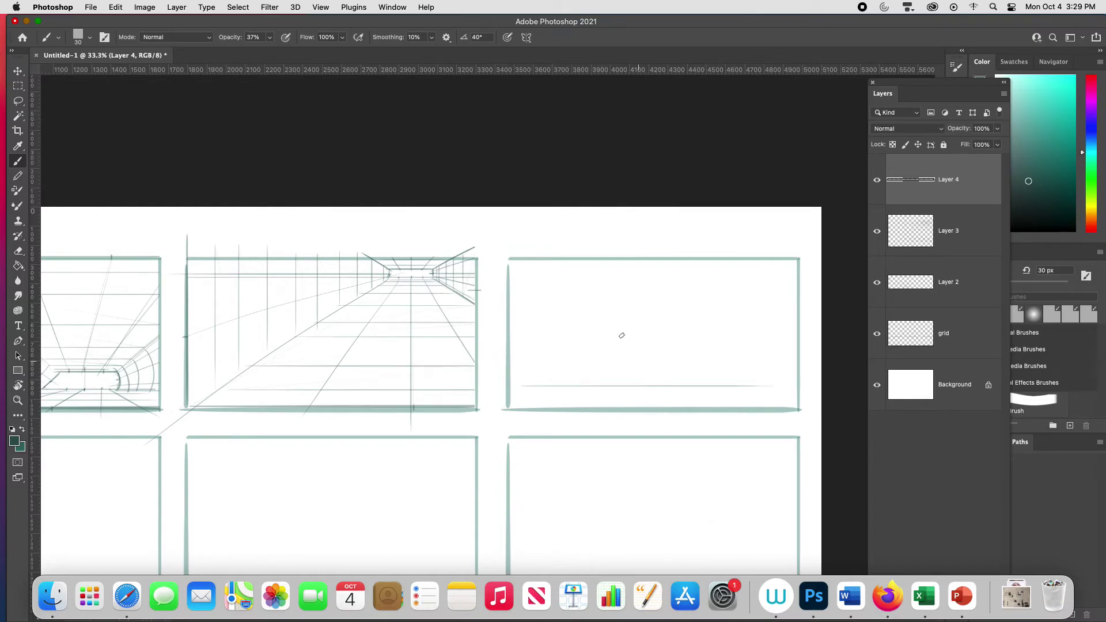
mouse_move(533, 293)
mouse_down()
mouse_move(534, 395)
mouse_move(530, 363)
mouse_up()
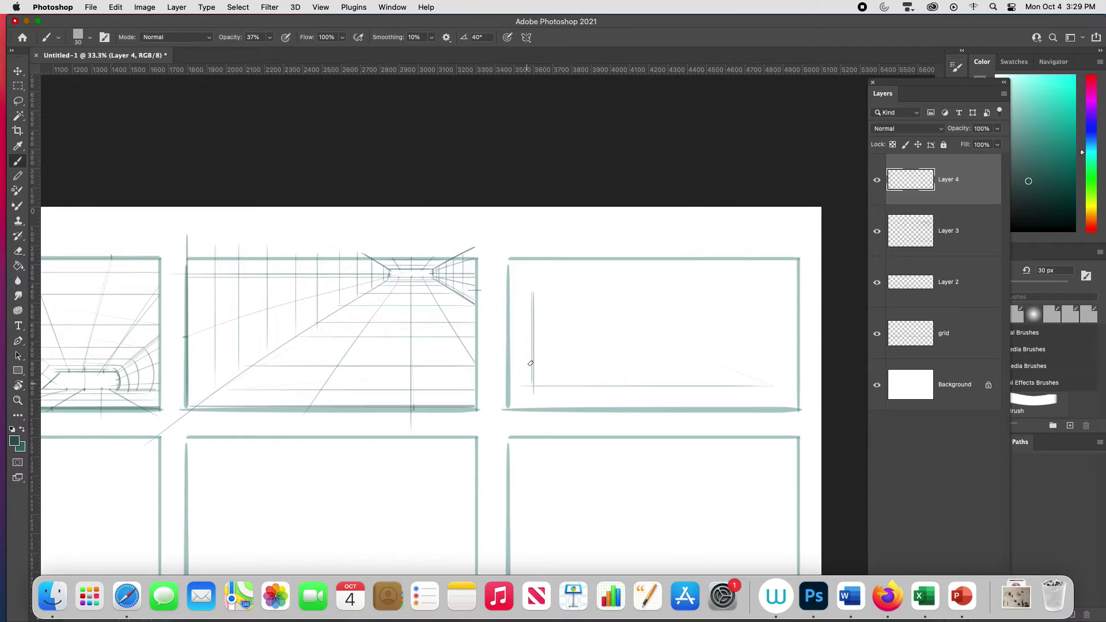
drag(520, 292, 695, 296)
key(super+z)
mouse_move(532, 294)
mouse_down()
mouse_move(719, 293)
mouse_move(705, 392)
mouse_up()
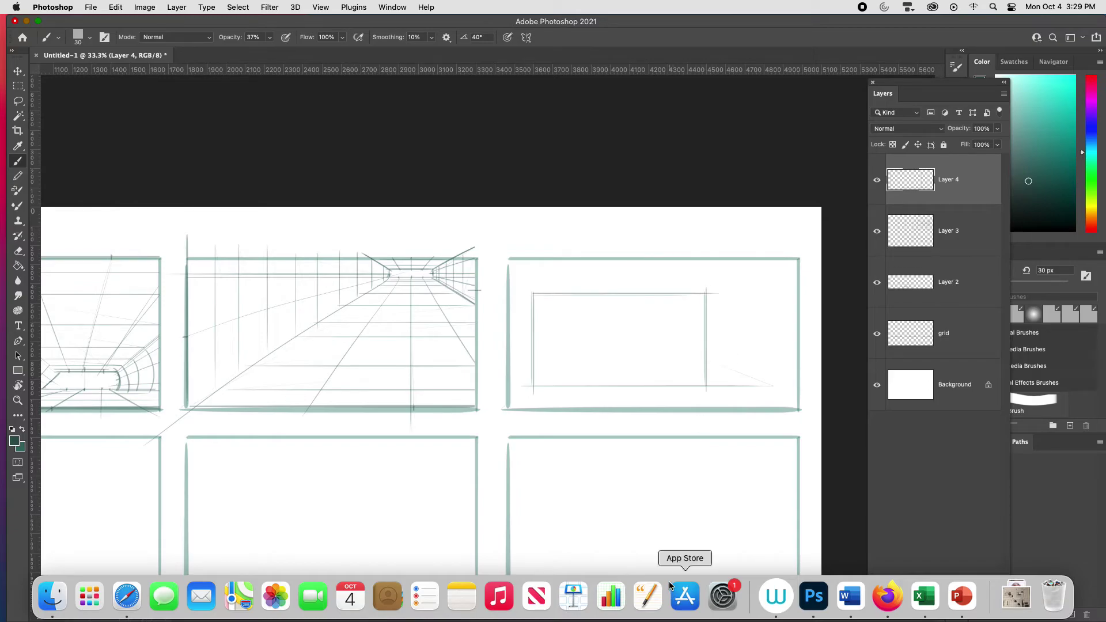
Draw four corner lines from the back wall out to the frame's corners
drag(531, 388, 500, 413)
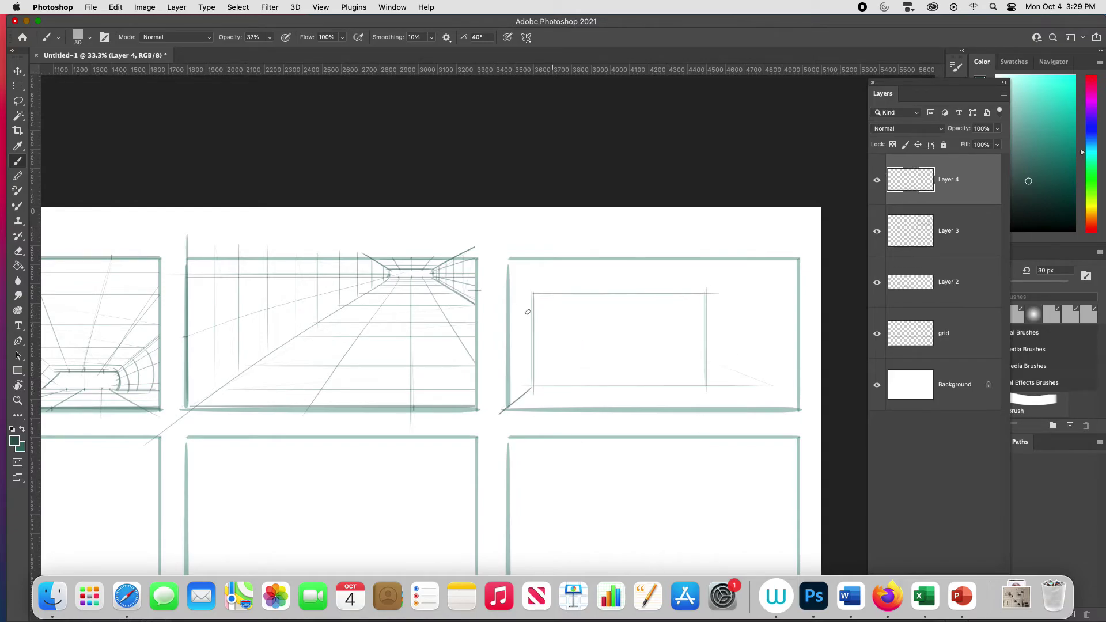
drag(514, 281, 531, 293)
drag(710, 294, 784, 245)
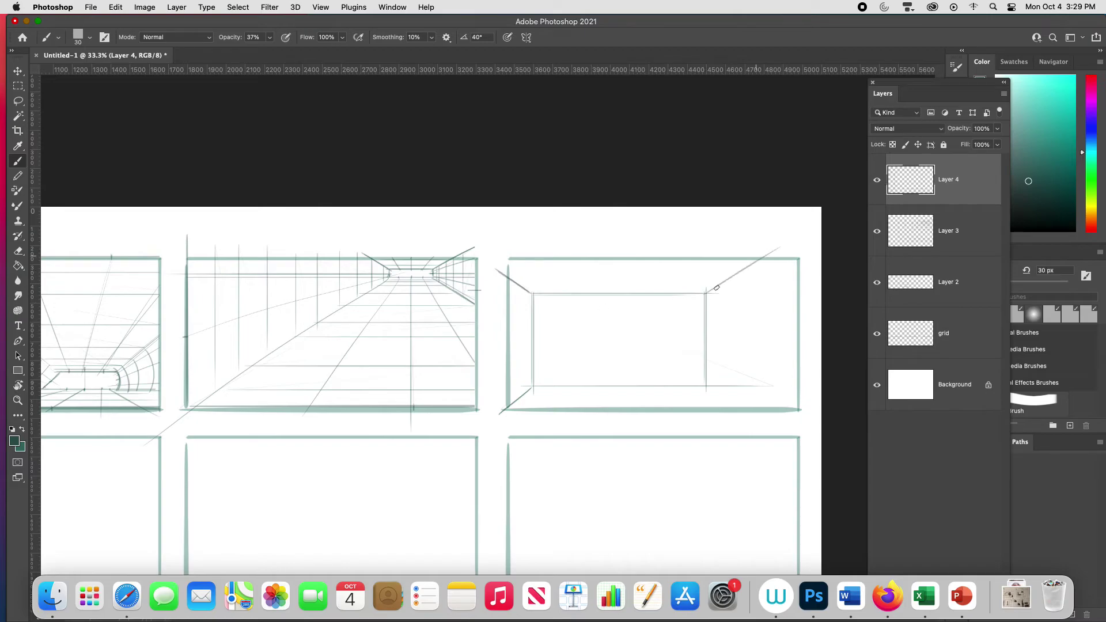
drag(708, 387, 804, 413)
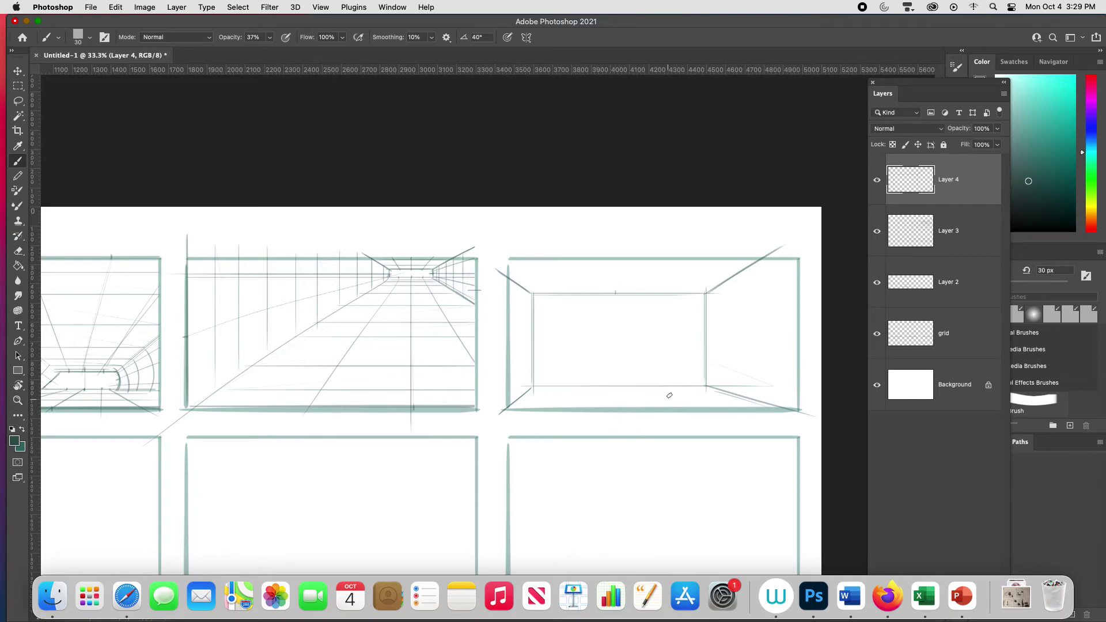
Add the right edge, horizon and converging lines across the right wall
scroll(753, 351, right, 5)
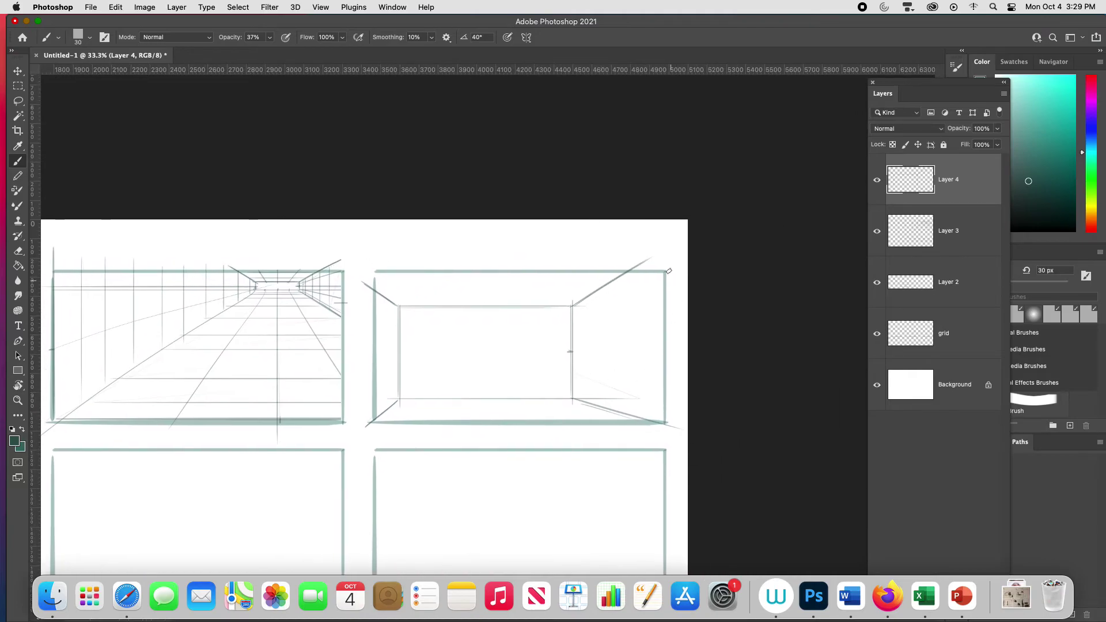
drag(669, 244, 676, 435)
shift+click(685, 352)
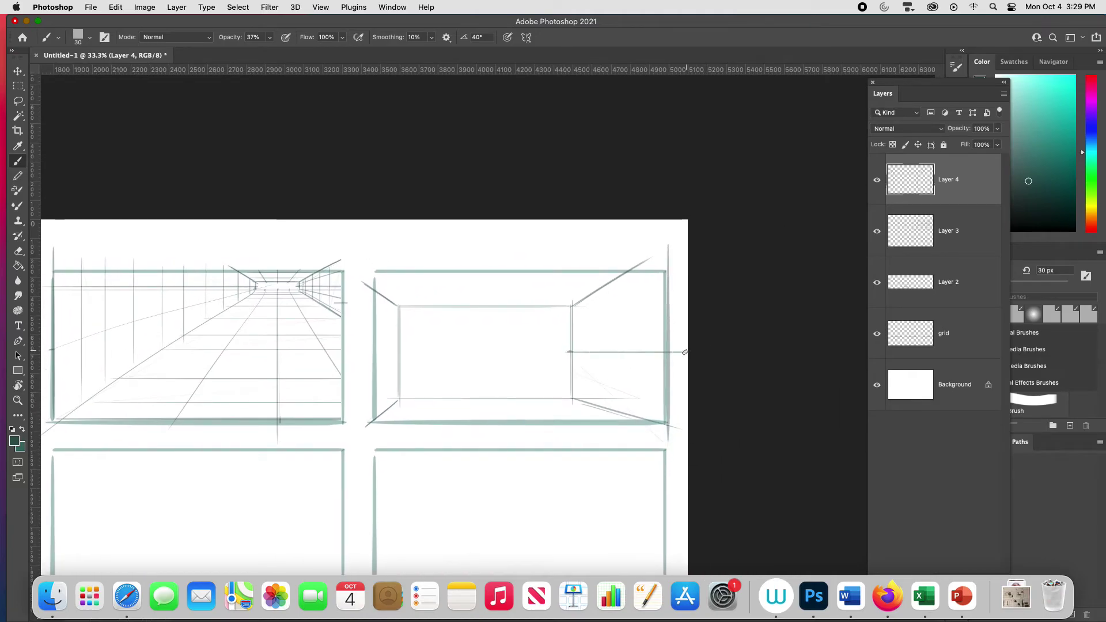
click(570, 329)
shift+click(678, 295)
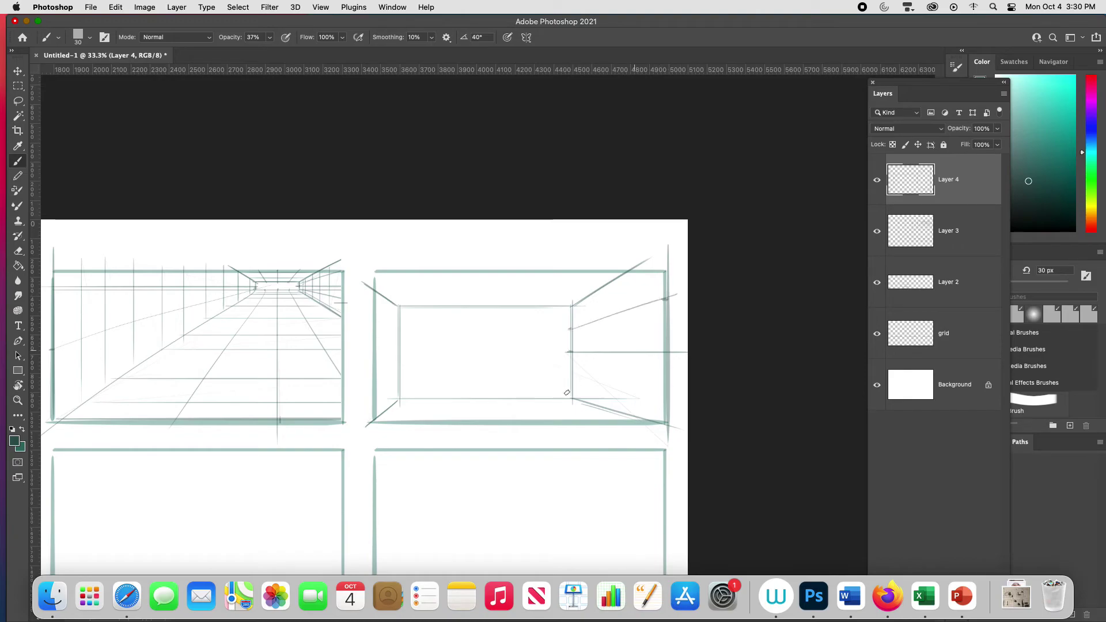
click(571, 378)
shift+click(676, 393)
Add five vertical grid lines along the right wall
click(583, 299)
shift+click(583, 417)
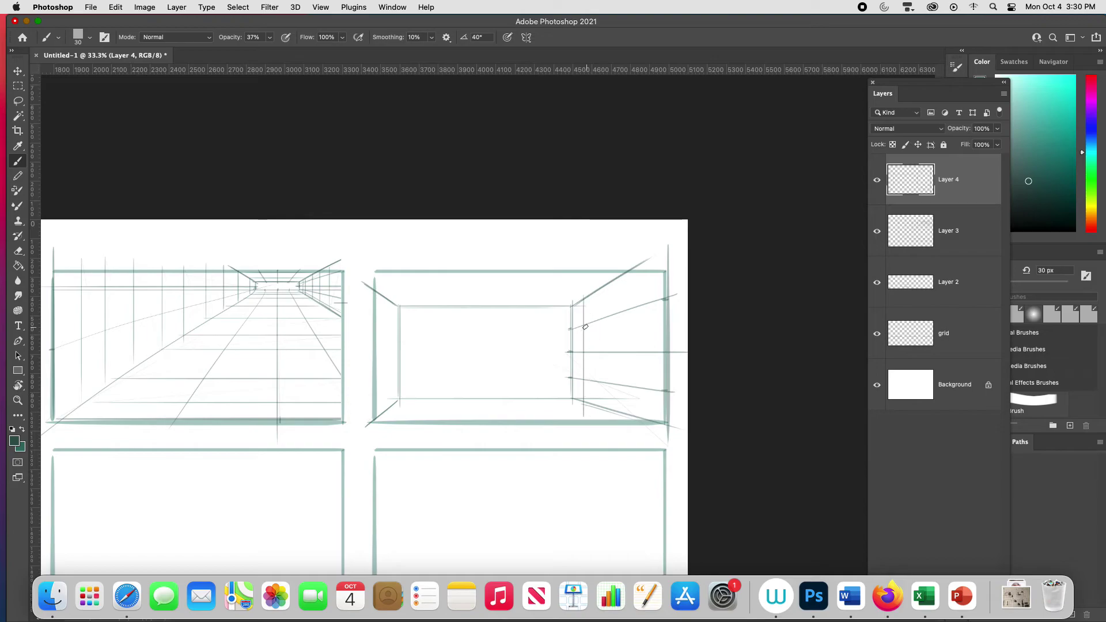
click(578, 301)
shift+click(577, 386)
click(597, 287)
shift+click(597, 404)
click(615, 283)
shift+click(615, 410)
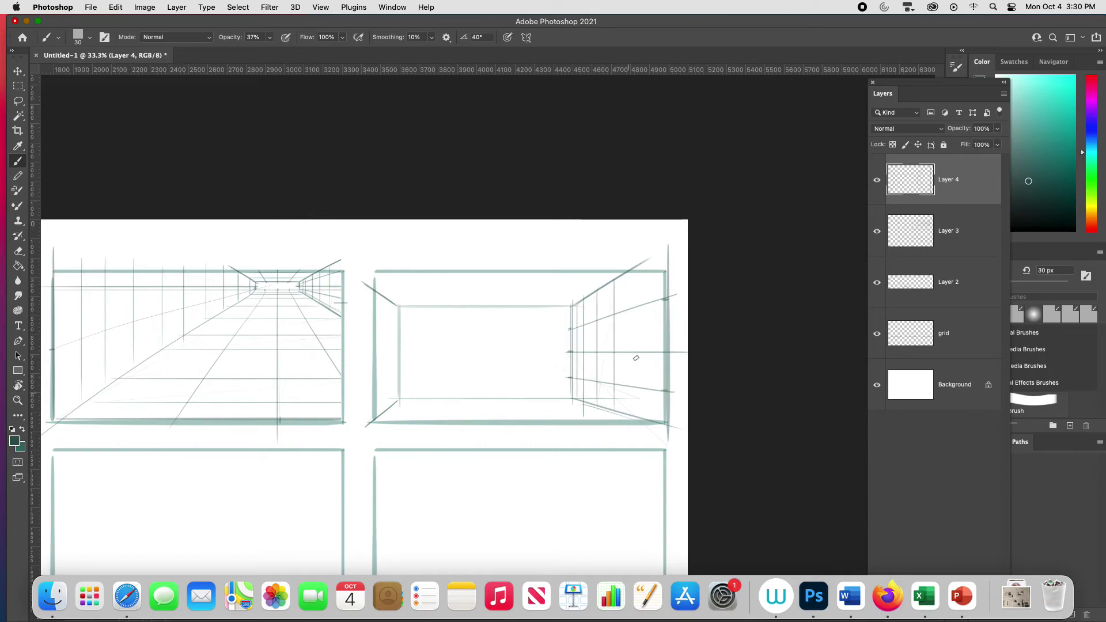
click(640, 403)
shift+click(640, 298)
Strengthen the floor edge and add vertical and converging floor grid lines
drag(407, 403, 593, 405)
drag(386, 411, 627, 415)
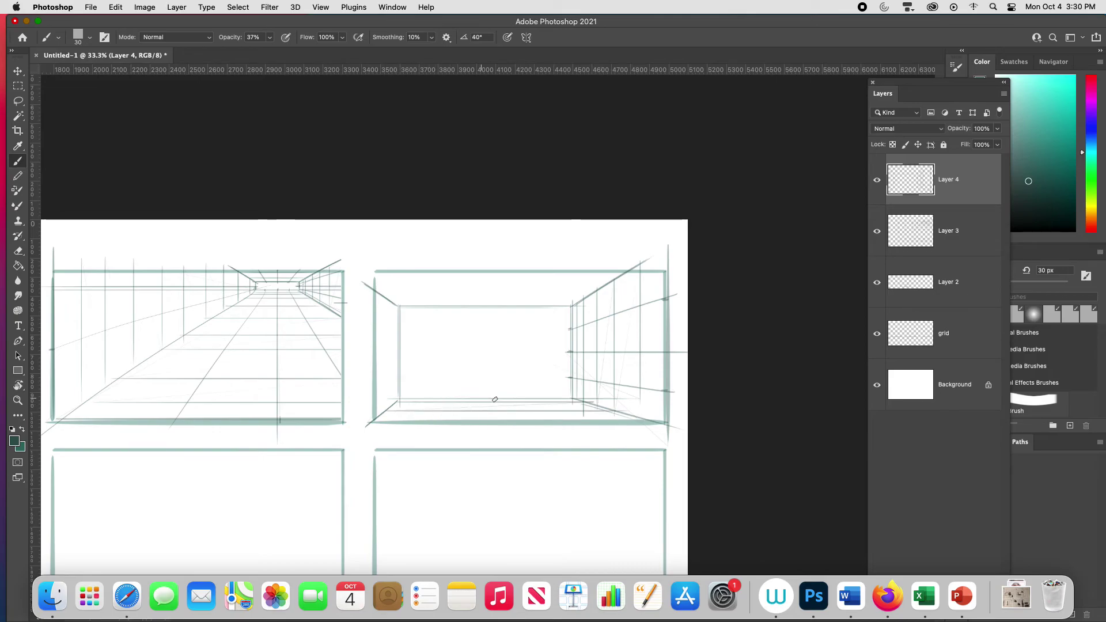
drag(491, 397, 491, 427)
drag(447, 397, 424, 419)
drag(538, 398, 564, 425)
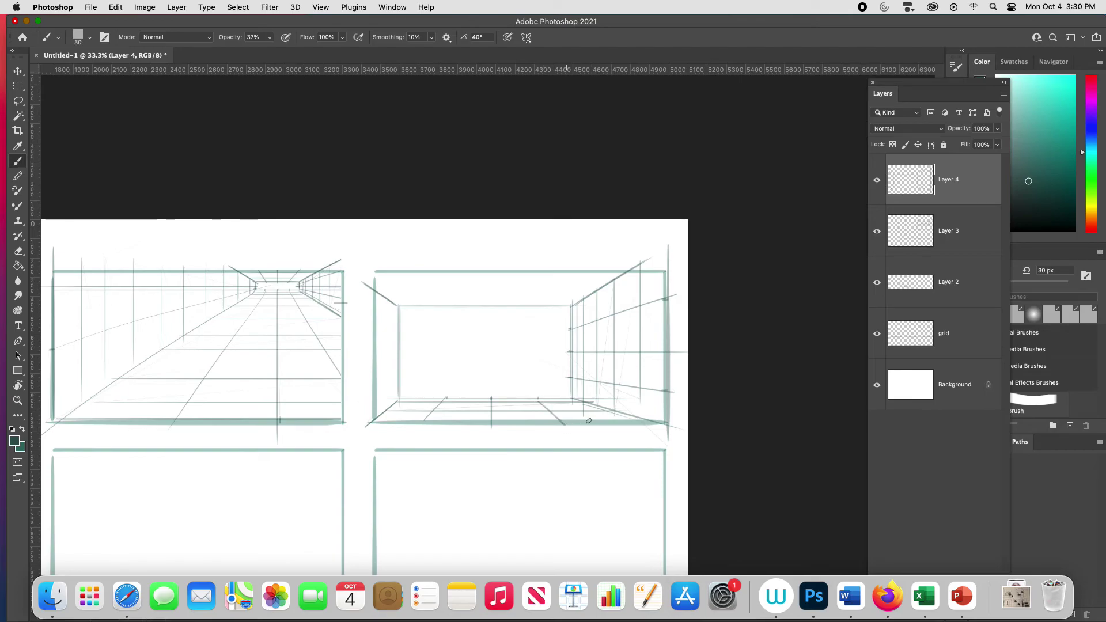
Add horizontal, vertical and converging grid lines on the left wall
drag(397, 355, 370, 355)
drag(394, 314, 396, 406)
drag(383, 296, 384, 420)
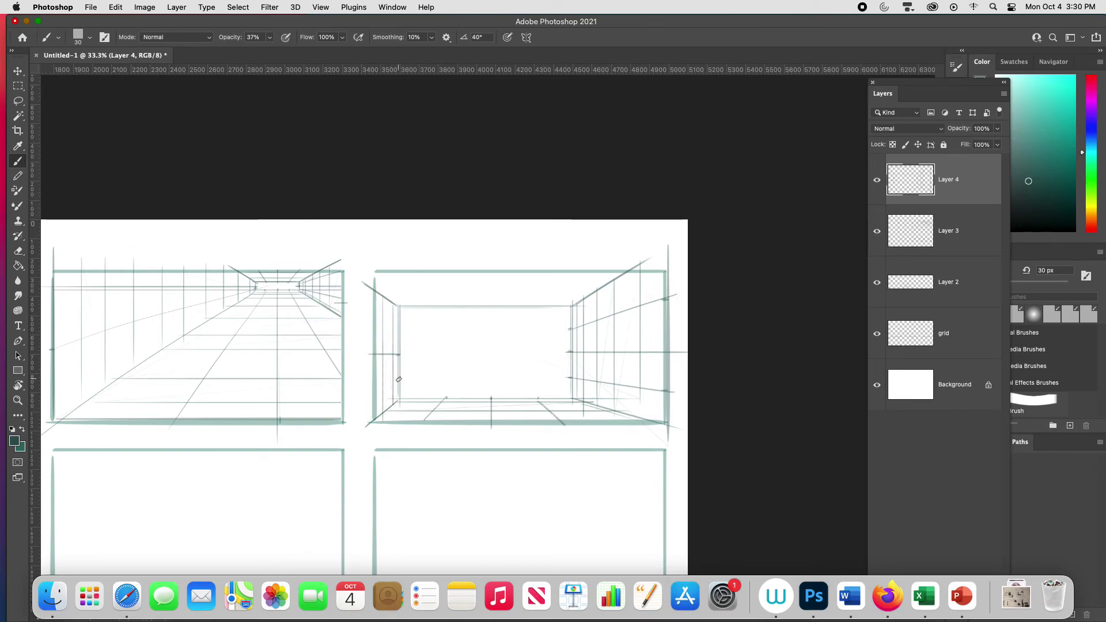
drag(398, 379, 367, 393)
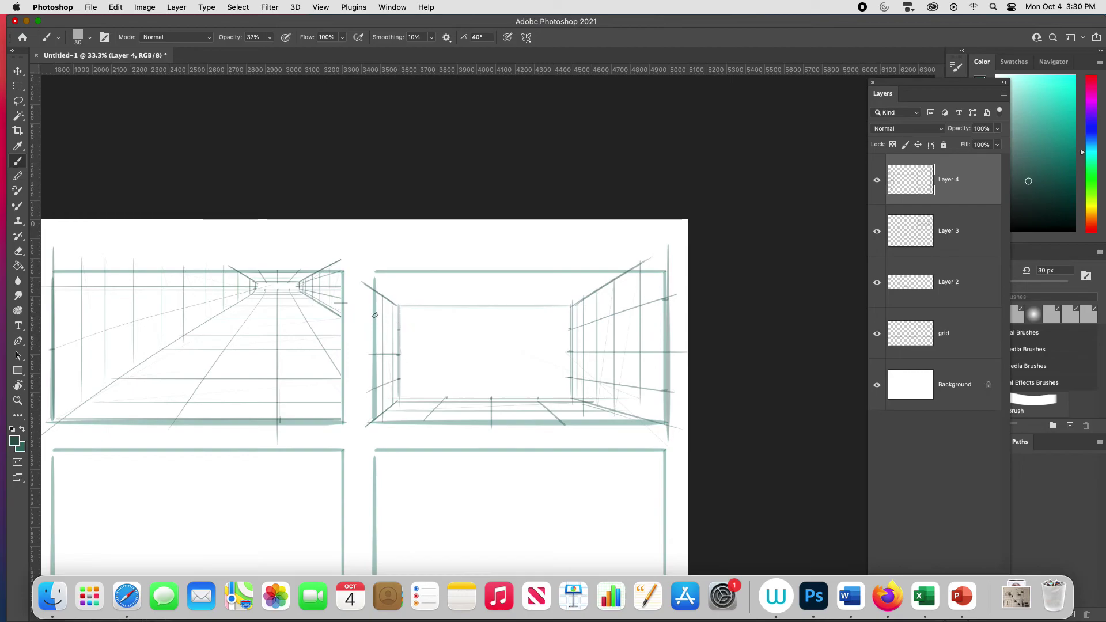
mouse_move(363, 316)
mouse_down()
mouse_move(398, 327)
mouse_move(567, 296)
mouse_up()
Add two horizontal rows, a vertical and two diagonal grid lines on the ceiling
drag(401, 306, 570, 303)
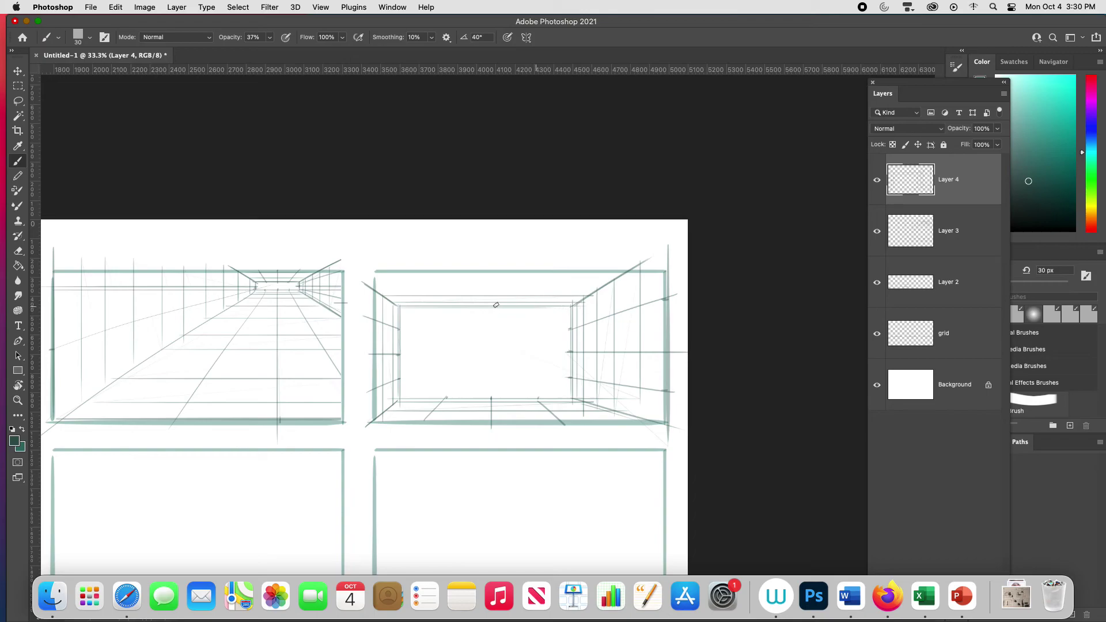
drag(379, 279, 614, 279)
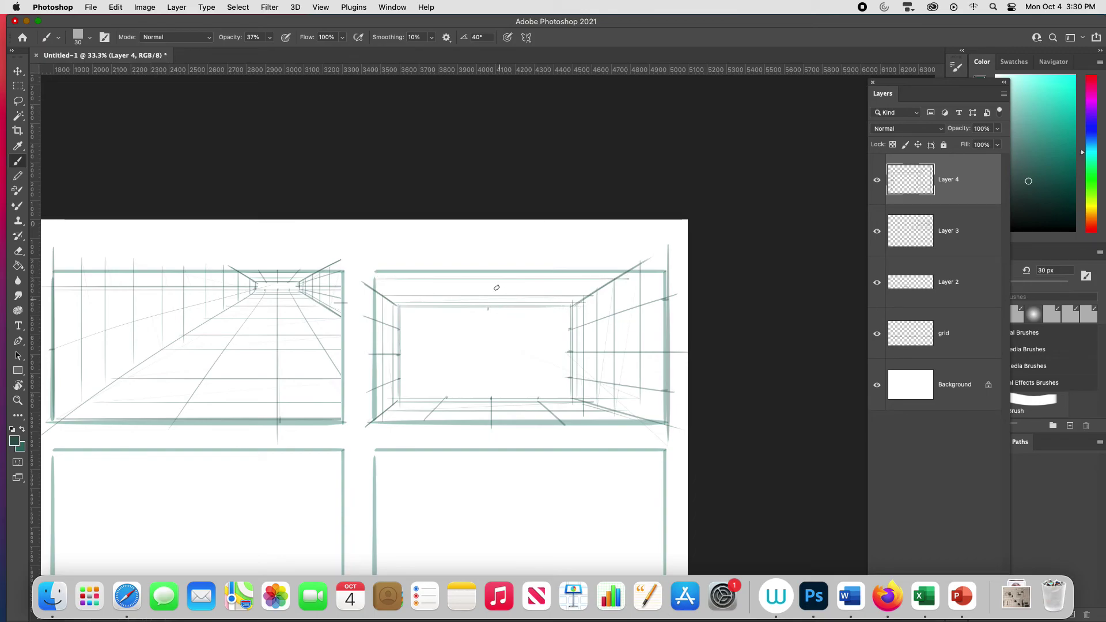
drag(488, 265, 489, 310)
drag(409, 263, 445, 308)
drag(530, 309, 570, 264)
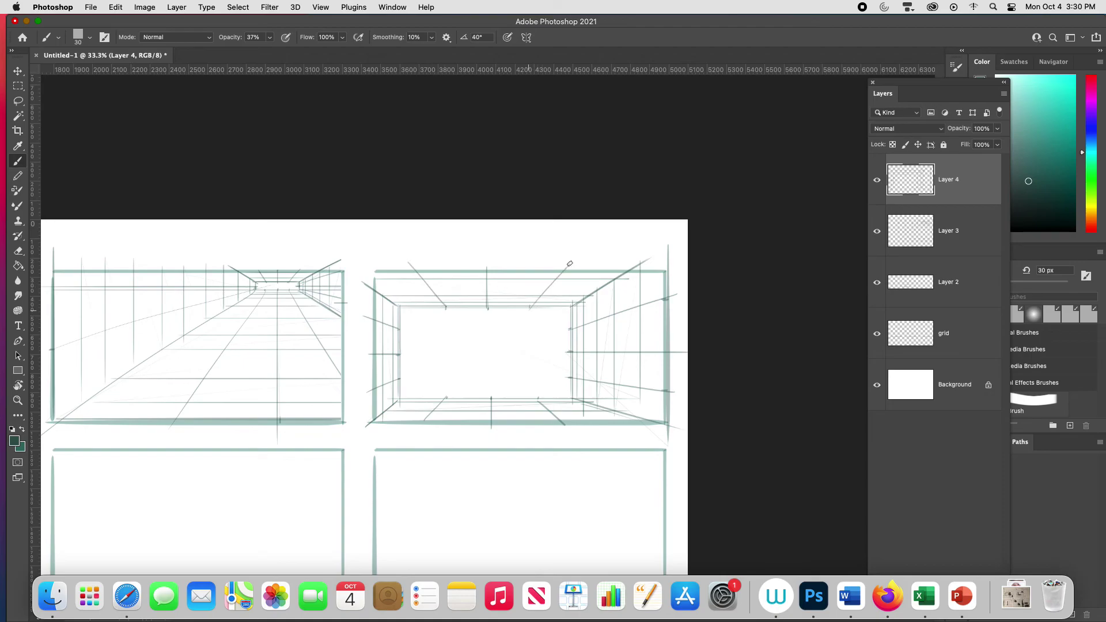
Zoom out past the full sheet, then back in one level so all nine frames fit
key(super+minus)
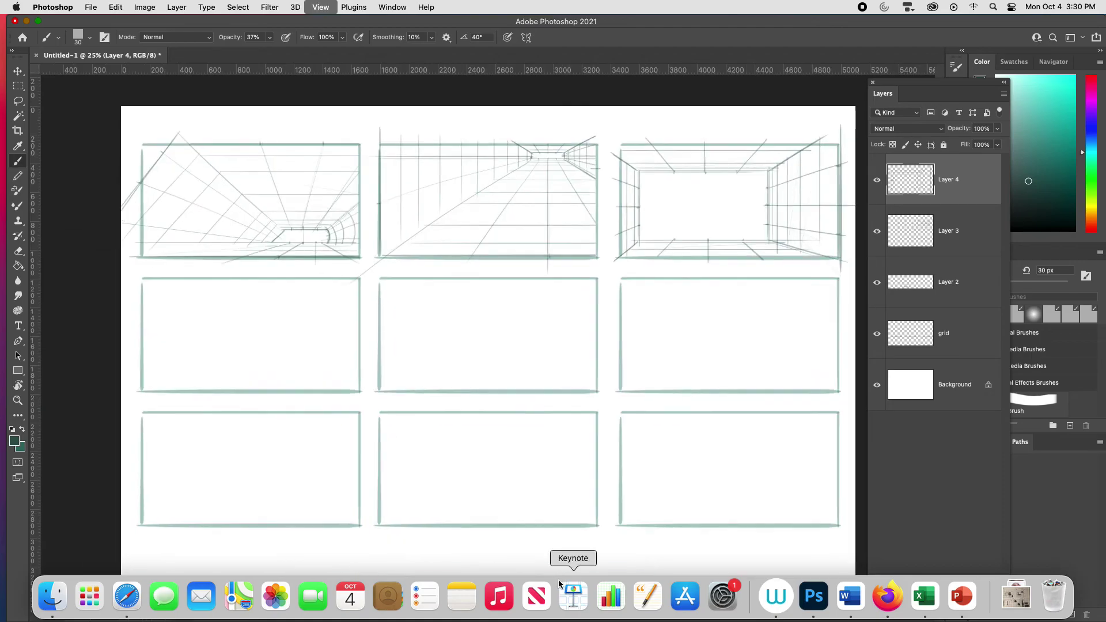
key(super+minus)
key(super+equal)
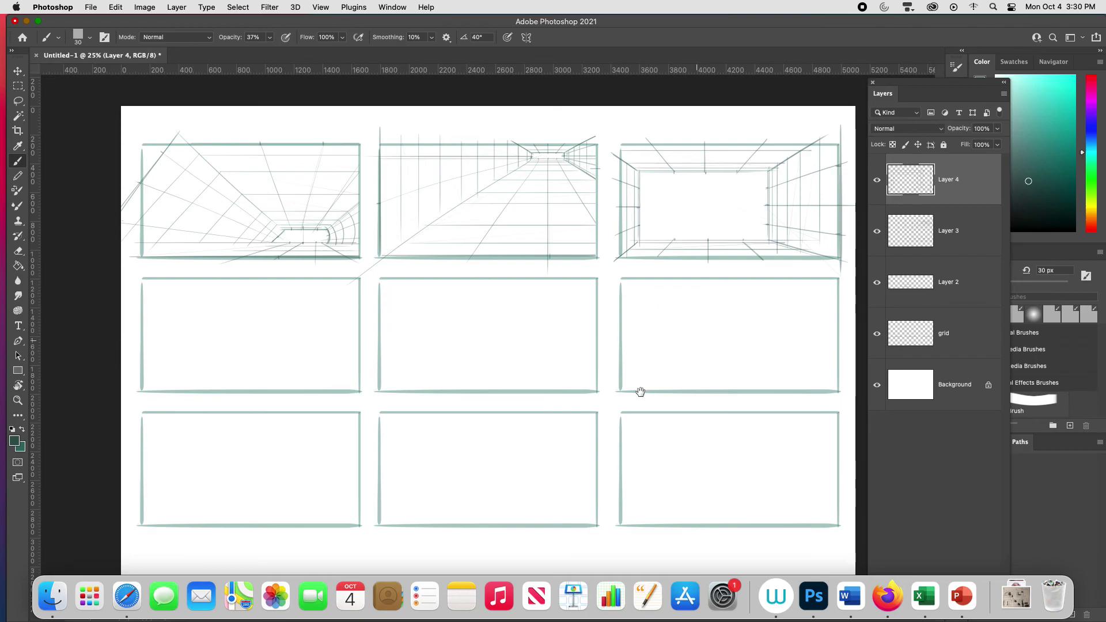